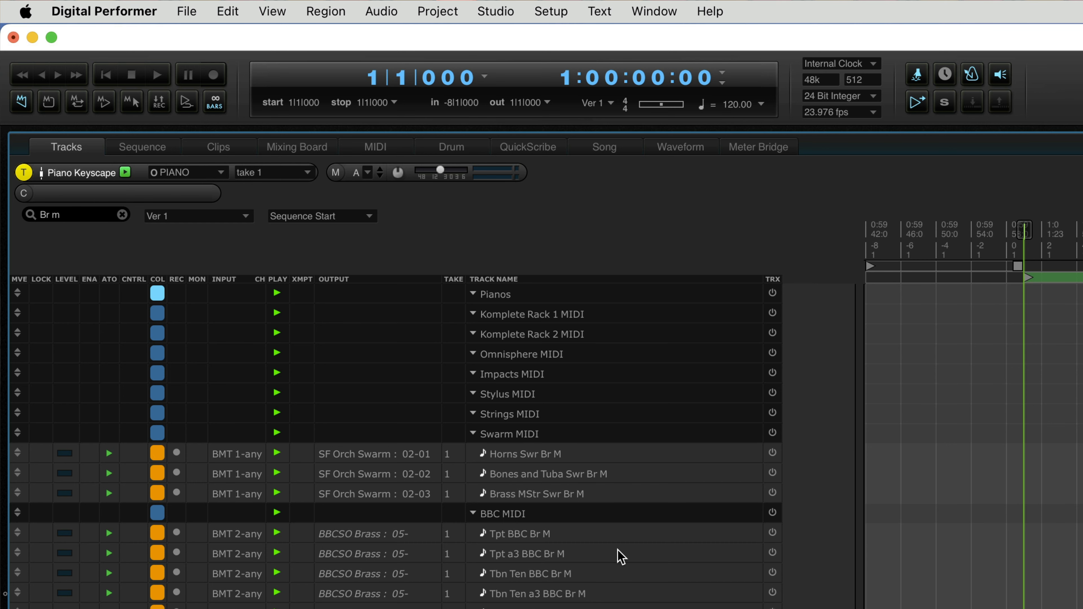
- Look through the brass tracks, and filter the track list to keyboard tracks with Keyboards T.O. and review them
scroll(617, 556, down, 10)
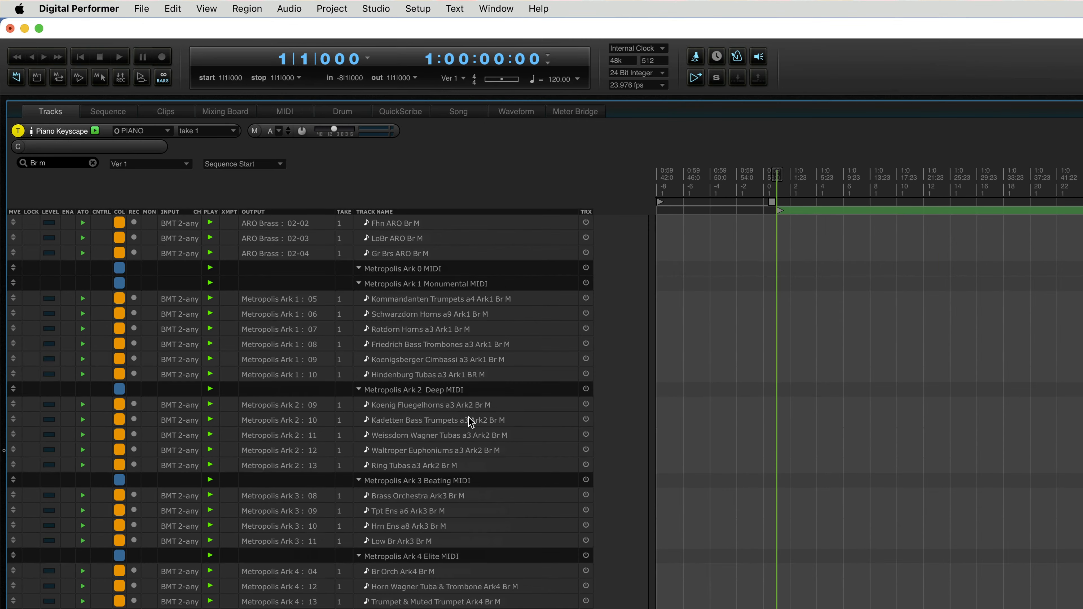
scroll(471, 422, up, 10)
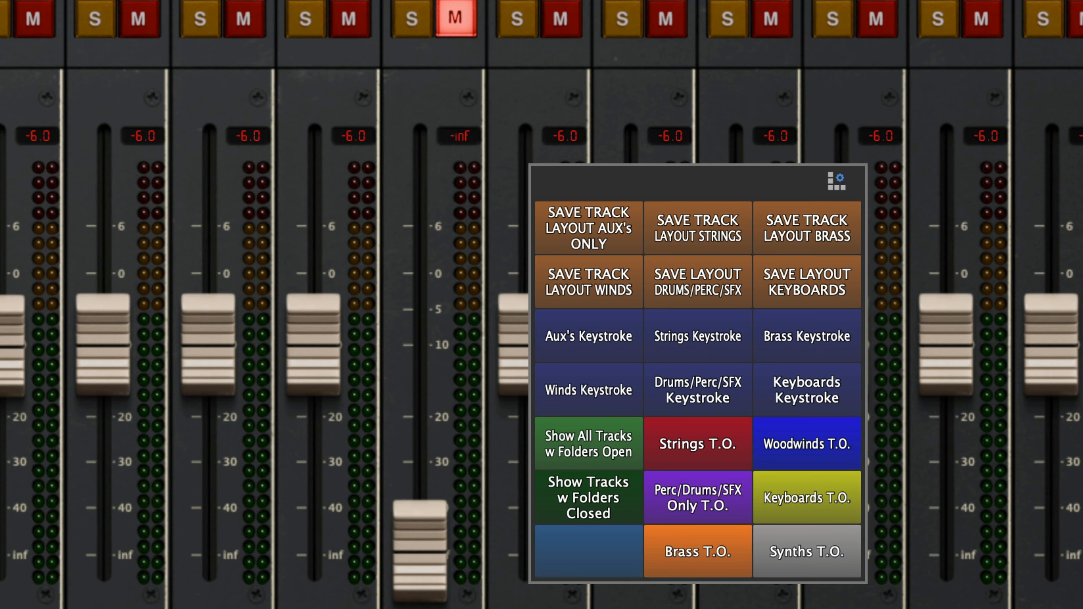
click(817, 502)
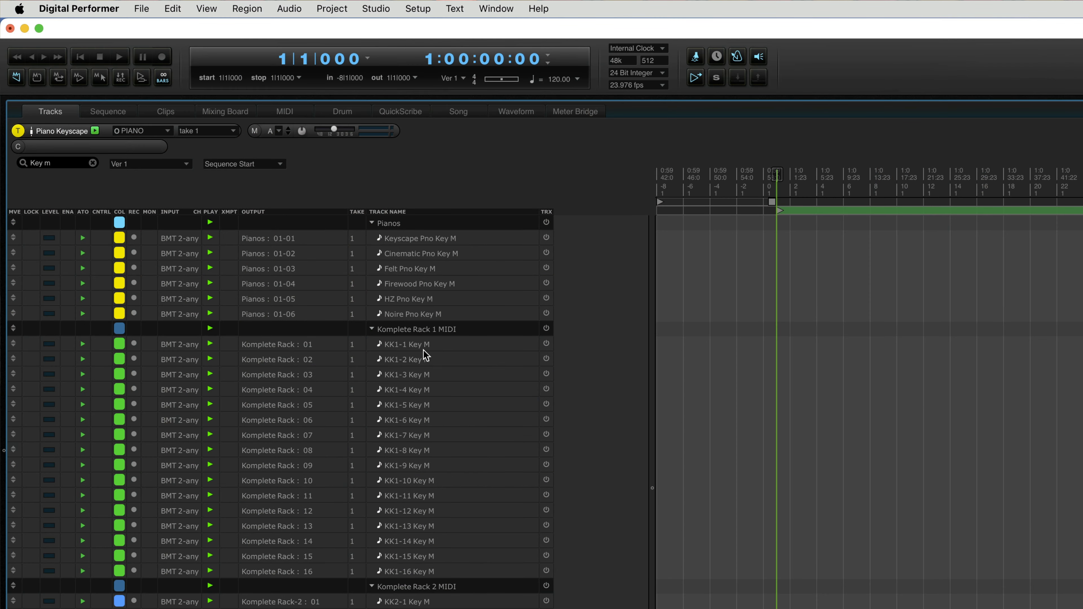
scroll(424, 408, down, 5)
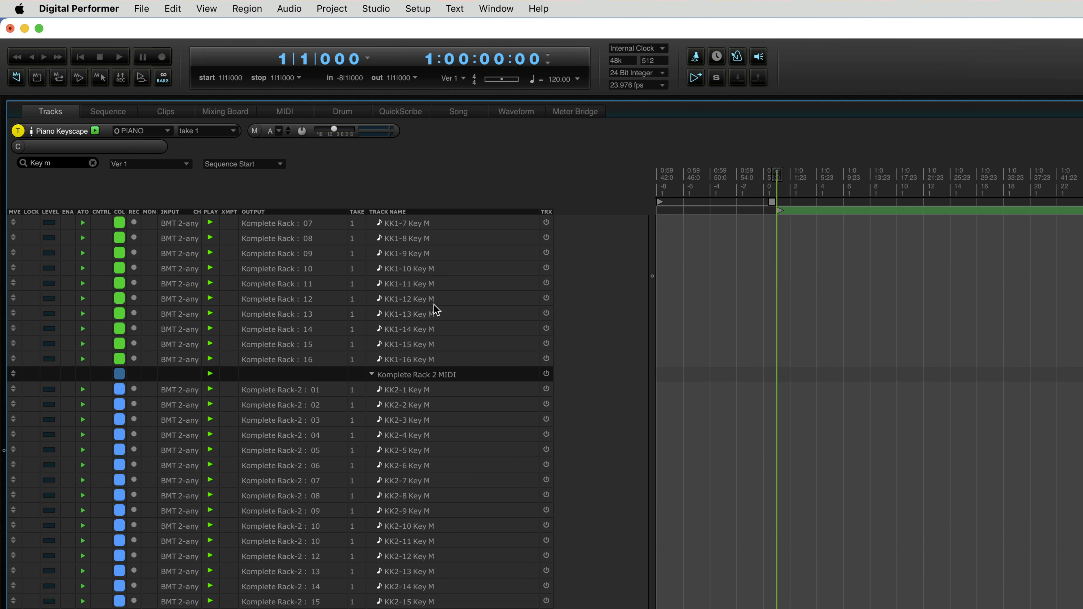
scroll(311, 512, down, 1)
scroll(311, 512, down, 3)
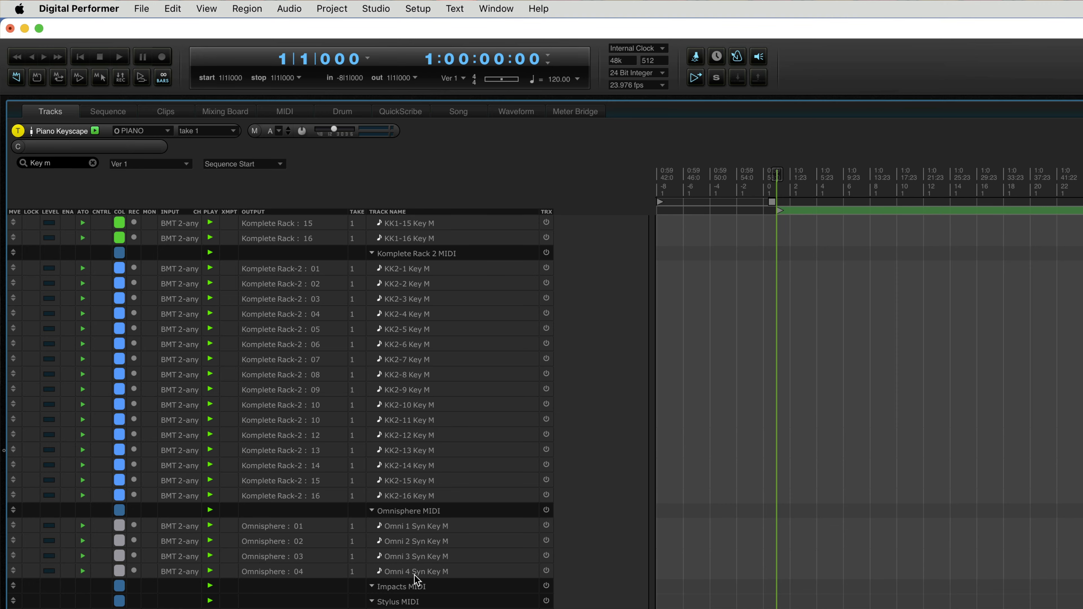
scroll(414, 576, down, 4)
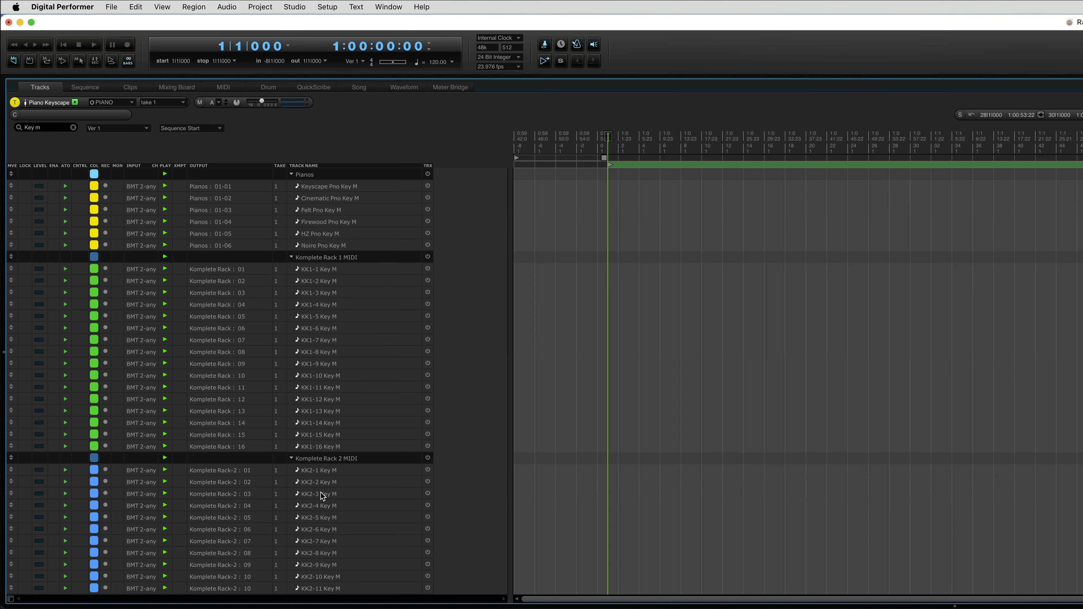
- Inspect the commands assigned to the Show All Tracks w Folders Open button and close its settings without changing them
key(ctrl+1)
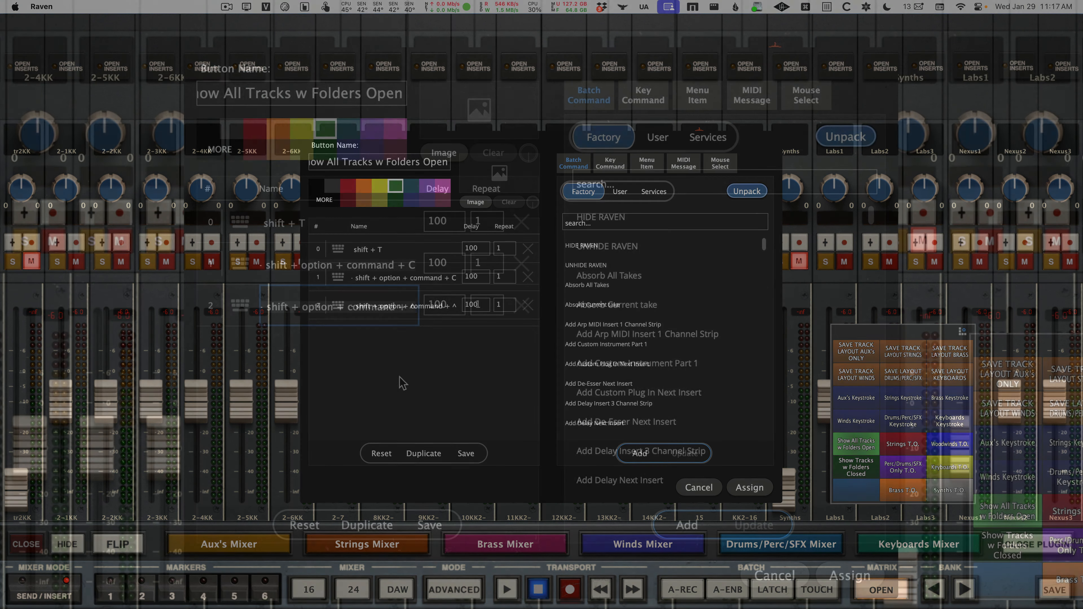
click(265, 222)
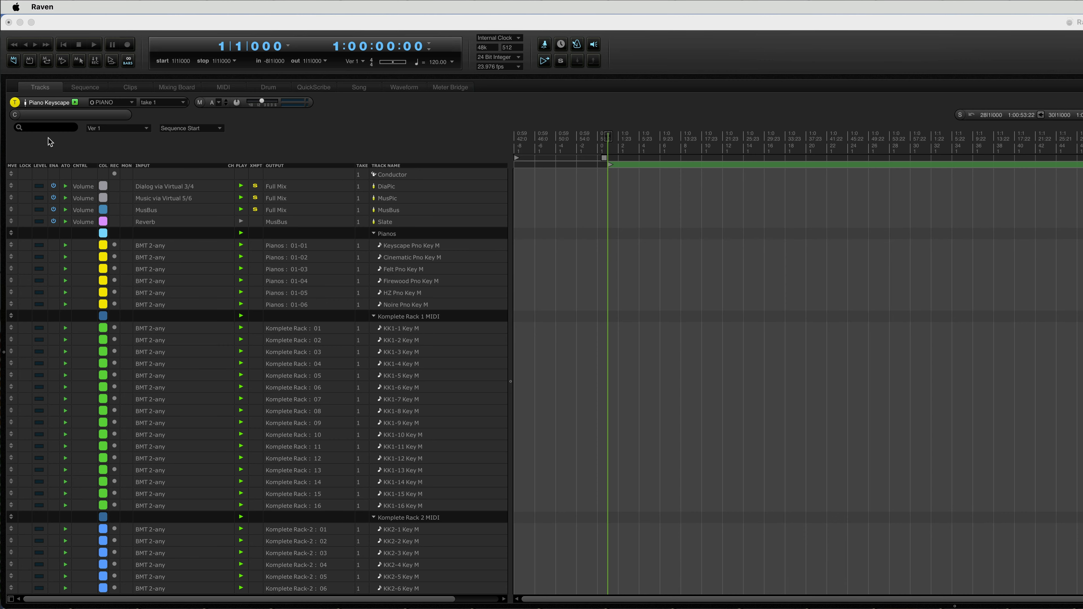
click(51, 128)
click(54, 129)
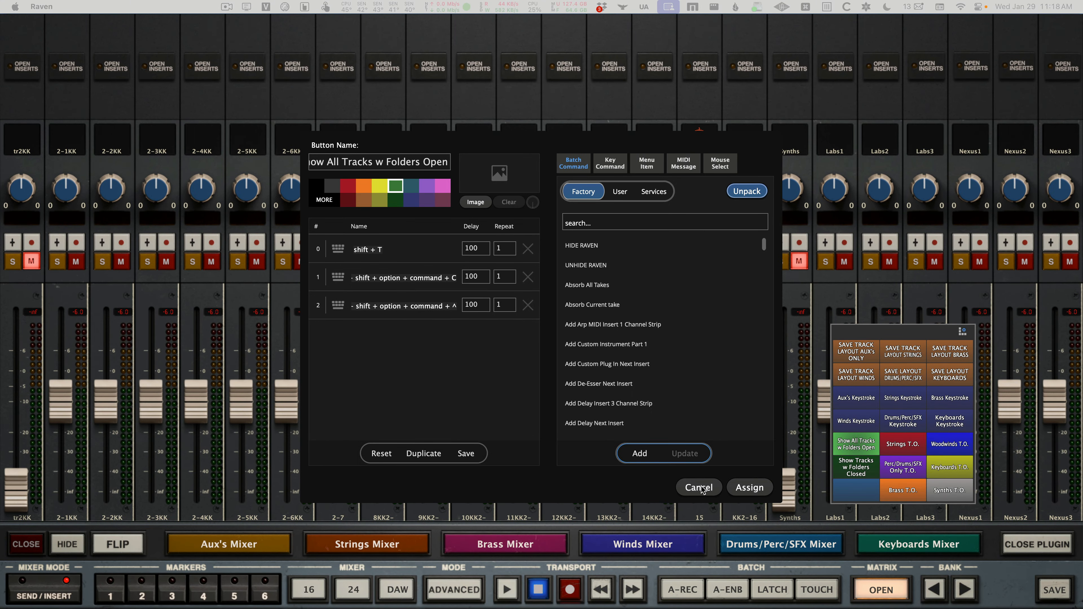
click(702, 488)
- Run Show All Tracks w Folders Open and look through the complete track list
click(856, 443)
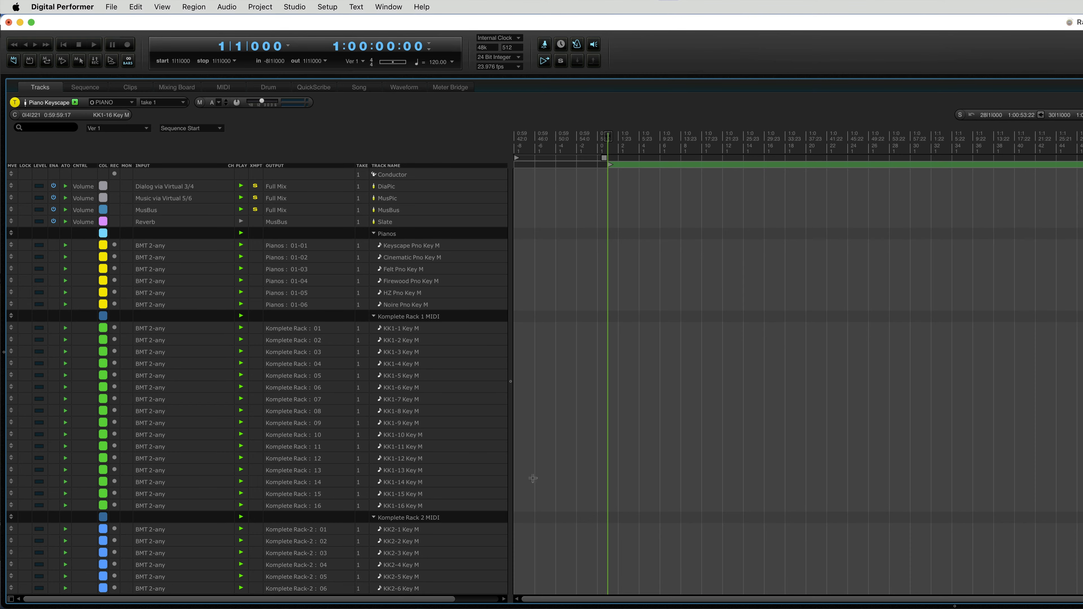
scroll(454, 452, down, 20)
scroll(455, 455, down, 20)
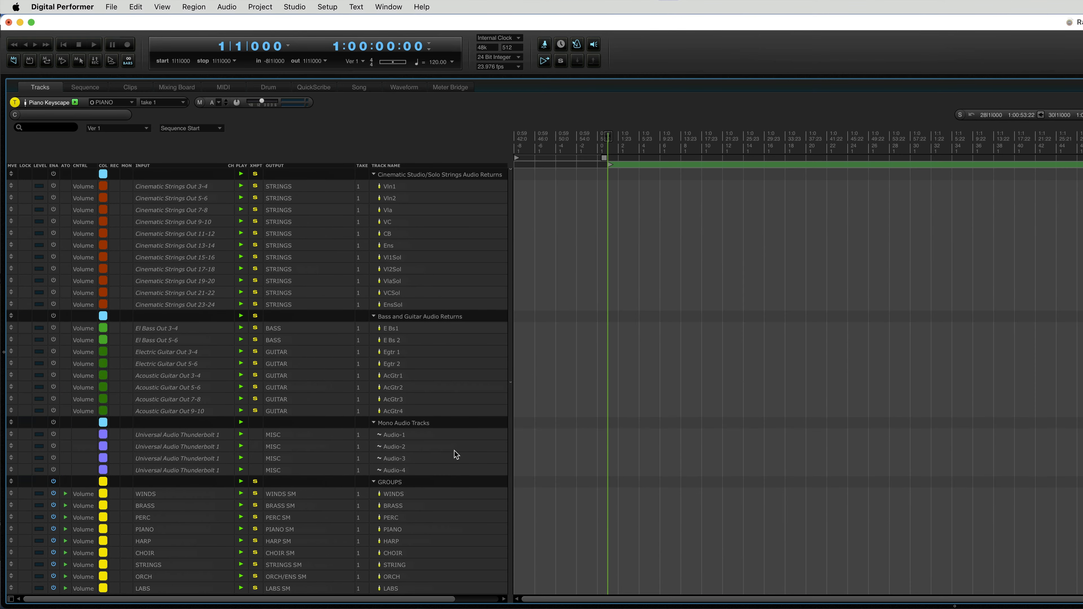
scroll(457, 456, up, 20)
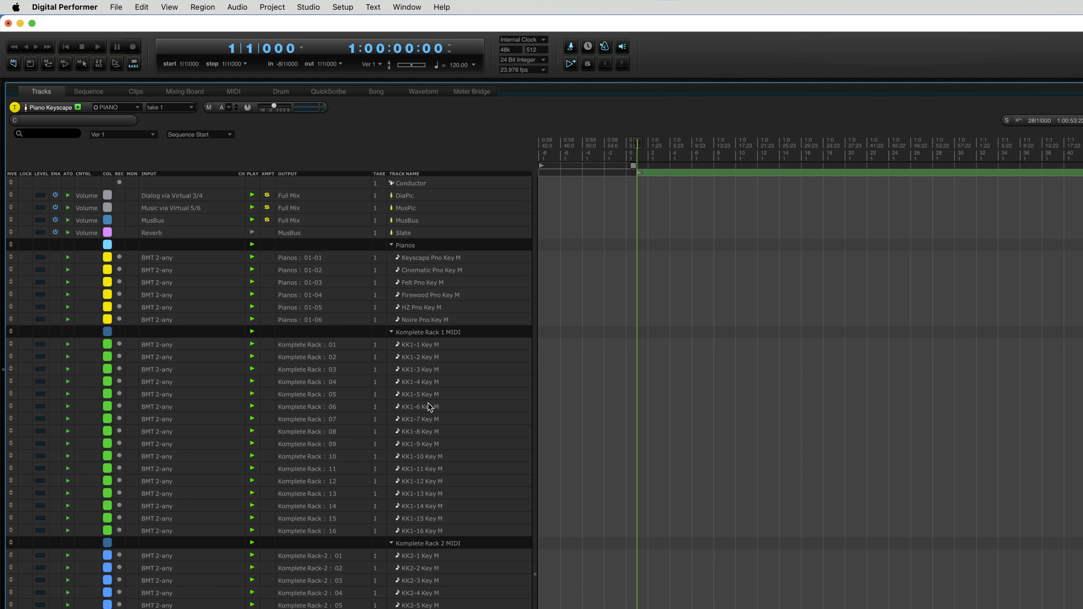
scroll(430, 407, down, 10)
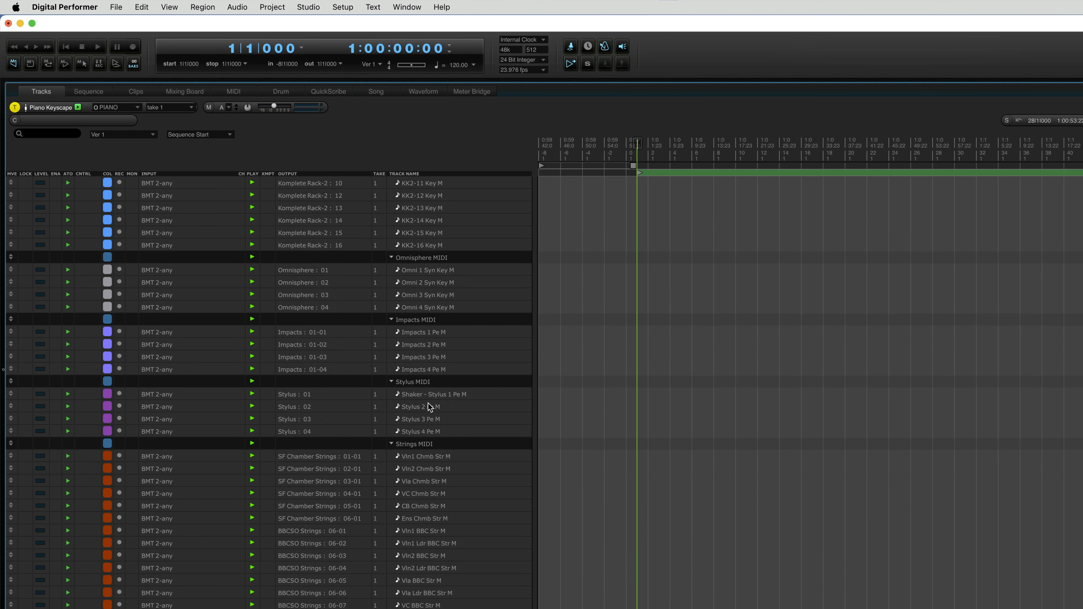
scroll(429, 406, down, 10)
scroll(430, 406, up, 20)
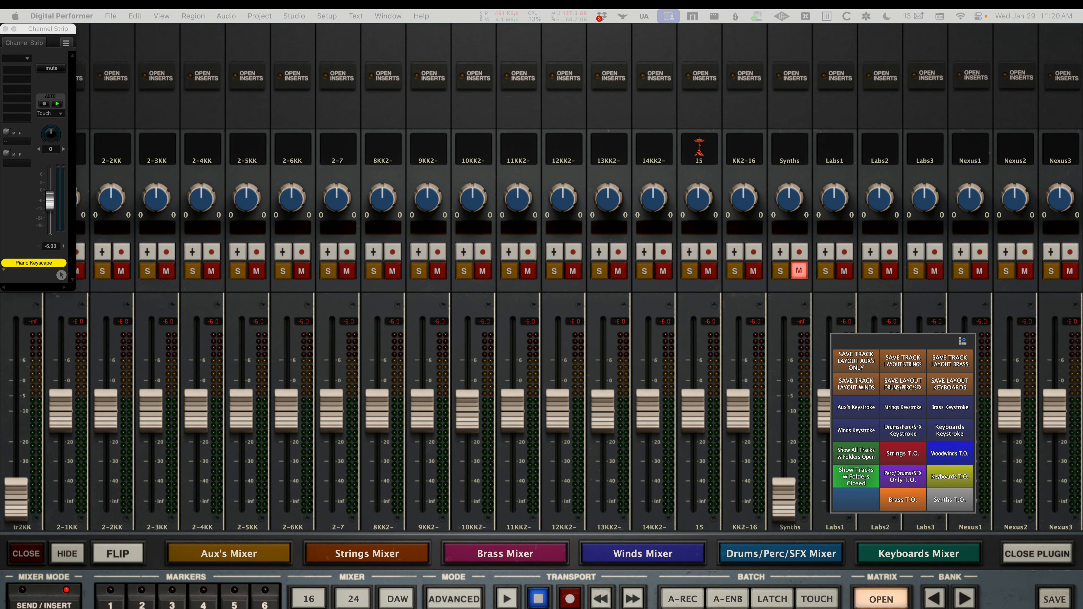
- Inspect the commands and MIDI message settings of the Show Tracks w Folders Closed button, and close without saving
right_click(857, 477)
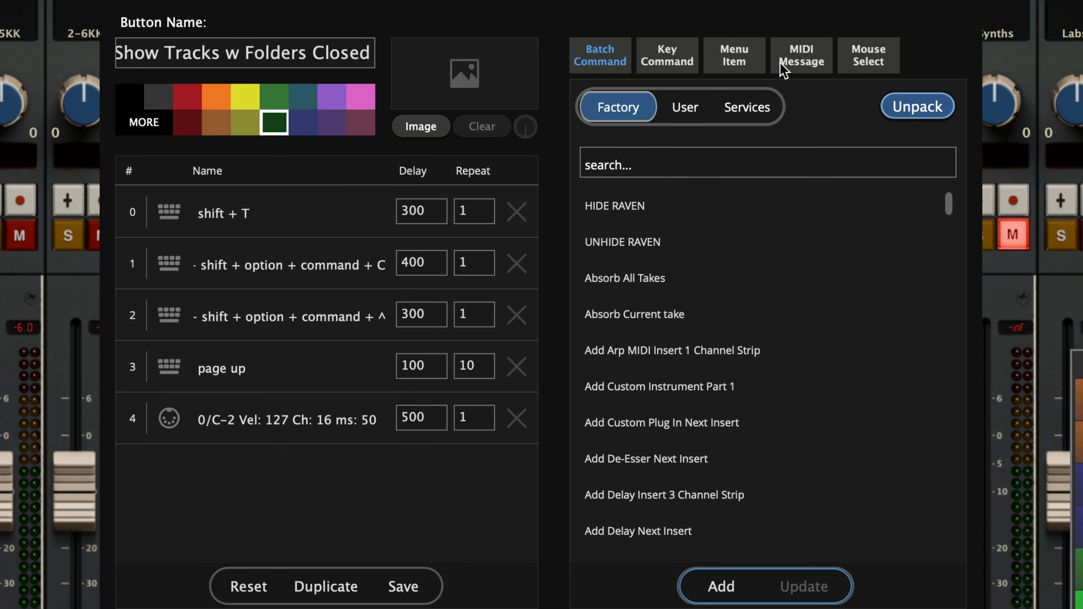
click(796, 61)
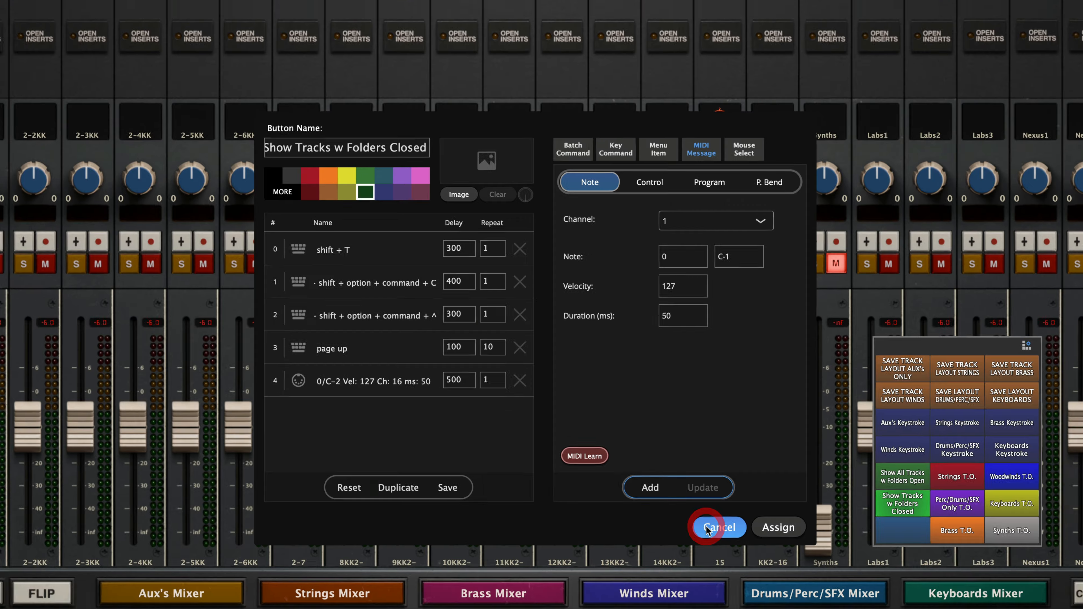
click(706, 525)
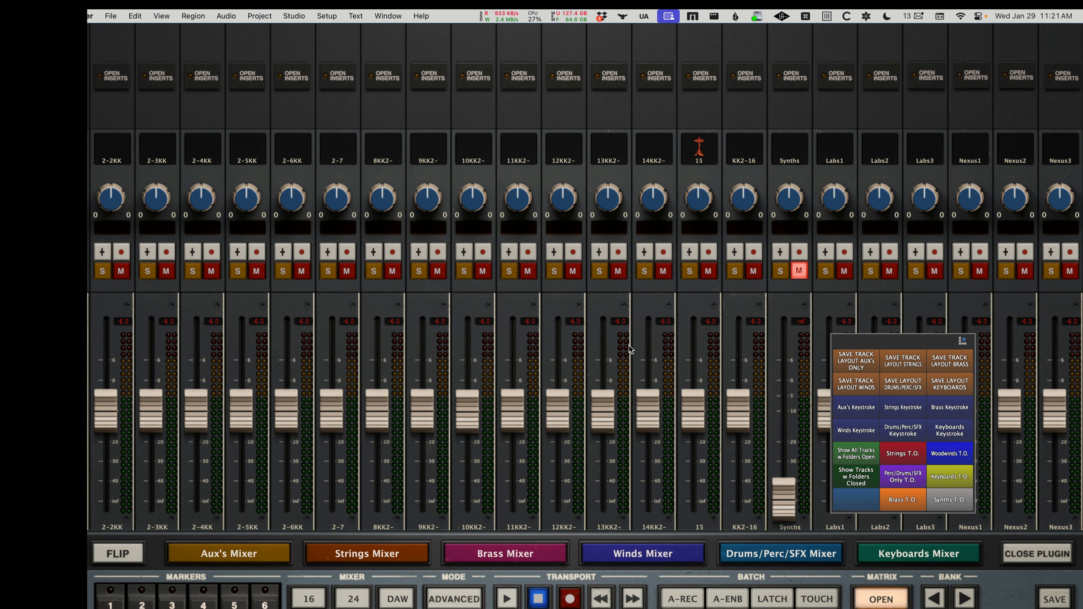
- Switch to Keyboard Maestro and examine the MIDI trigger and actions of the Collapse windows in Tracks Overview macro
key(super+Tab)
key(super+Tab)
key(super+Tab)
key(super+Tab)
key(super+Tab)
key(super+Tab)
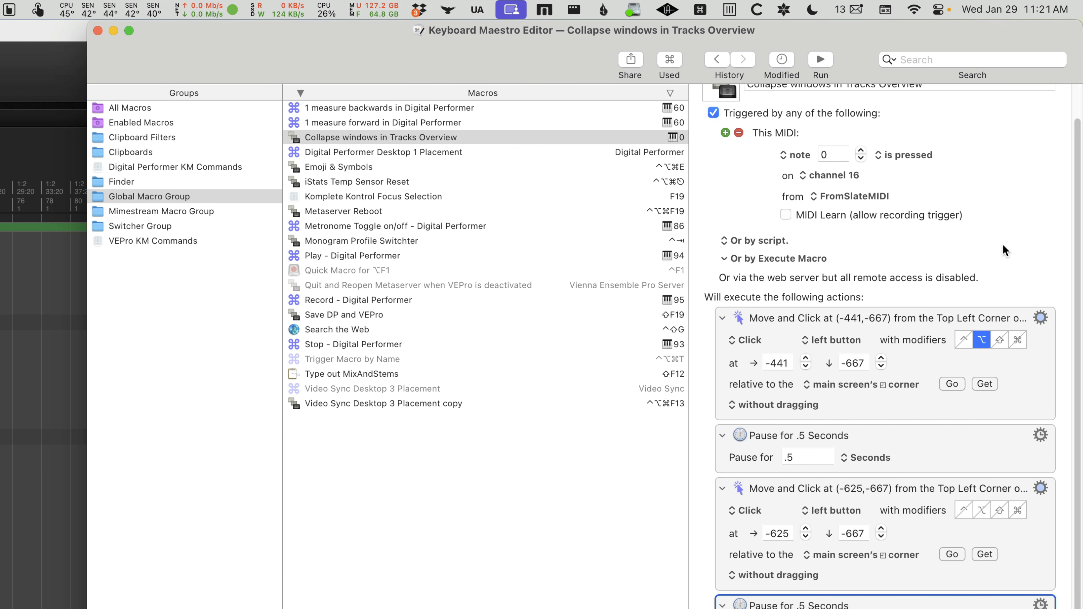
scroll(1002, 244, up, 2)
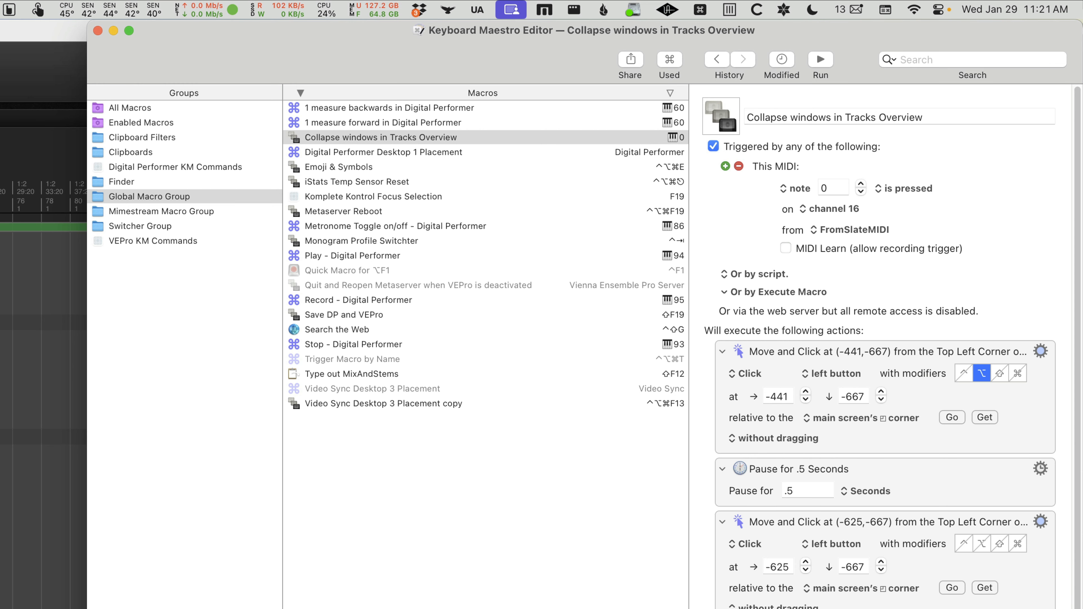
click(613, 201)
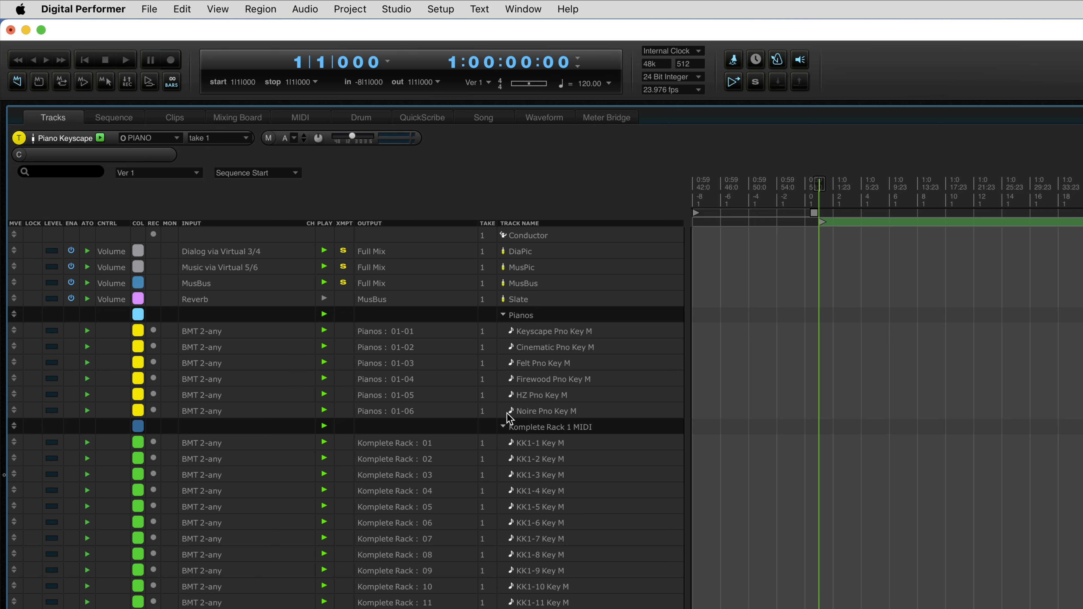
- Collapse all track folders in Digital Performer at once, and reopen only the Pianos and Komplete Rack 1 MIDI folders
alt+click(503, 318)
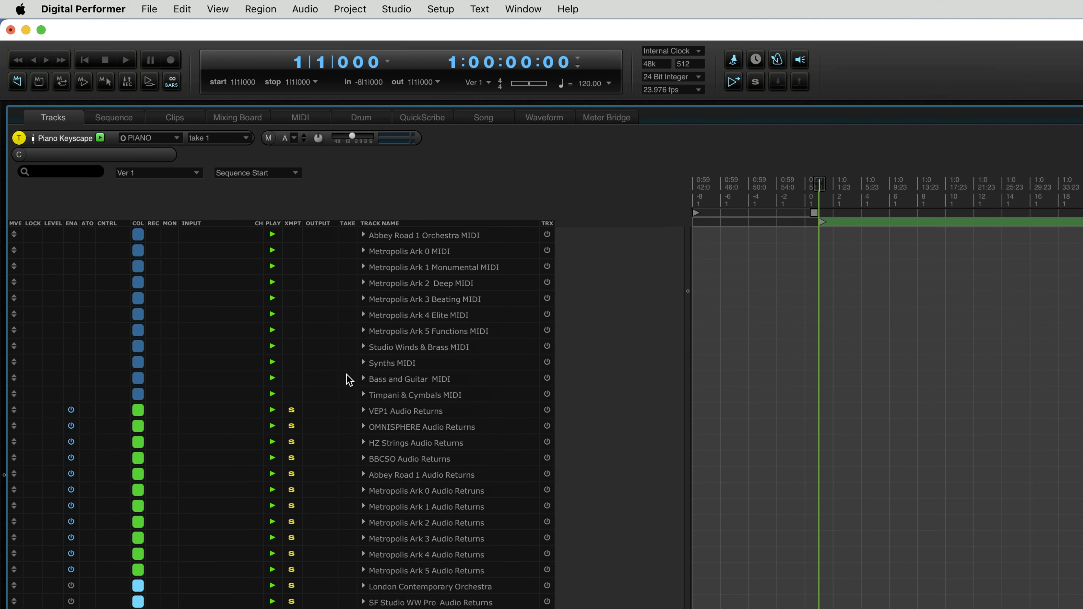
scroll(350, 380, up, 5)
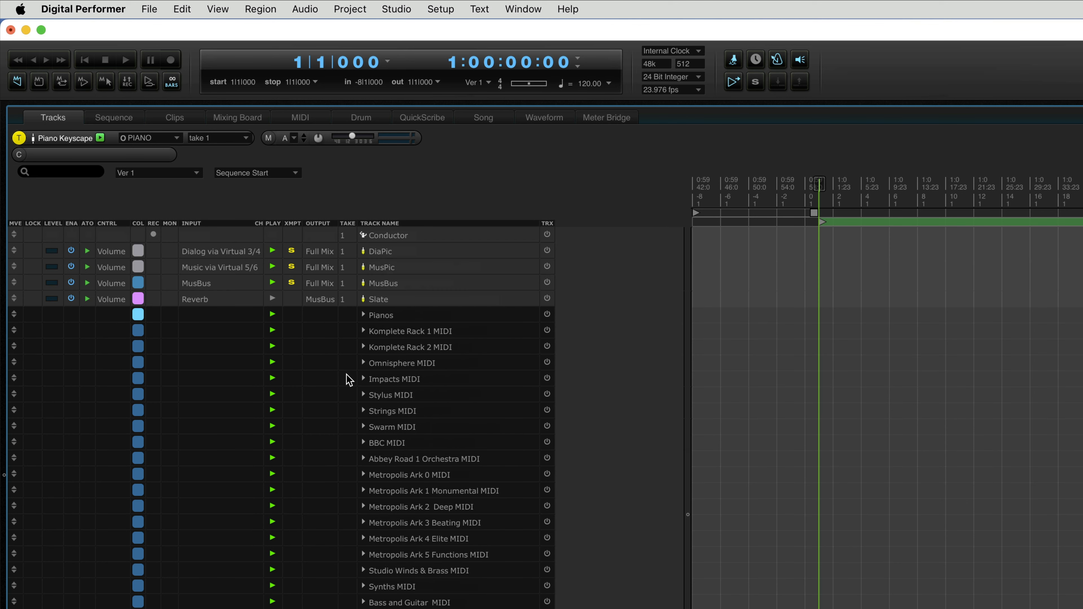
click(364, 316)
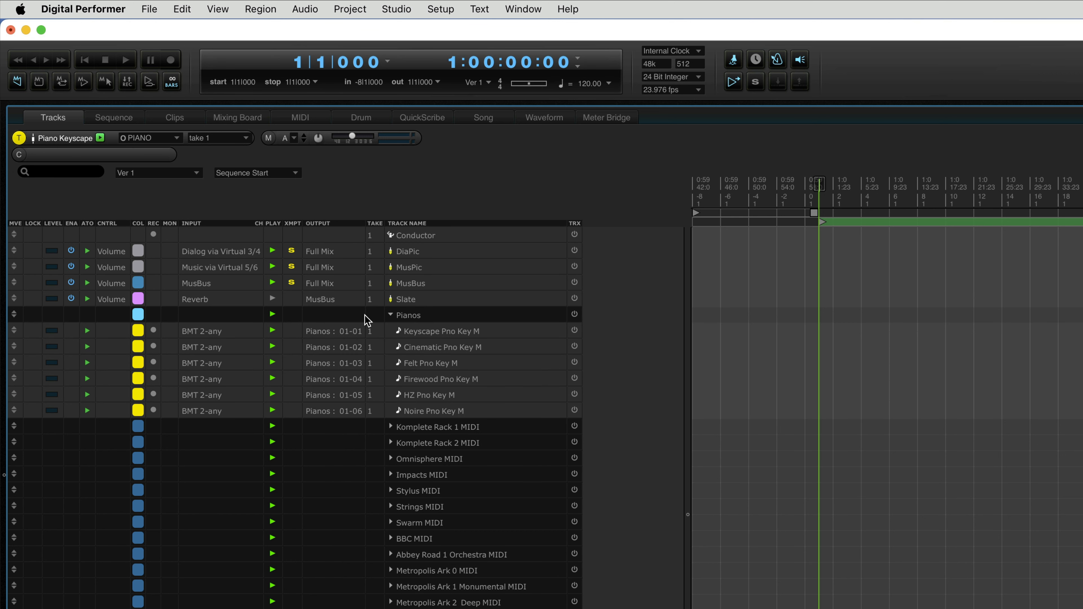
click(392, 427)
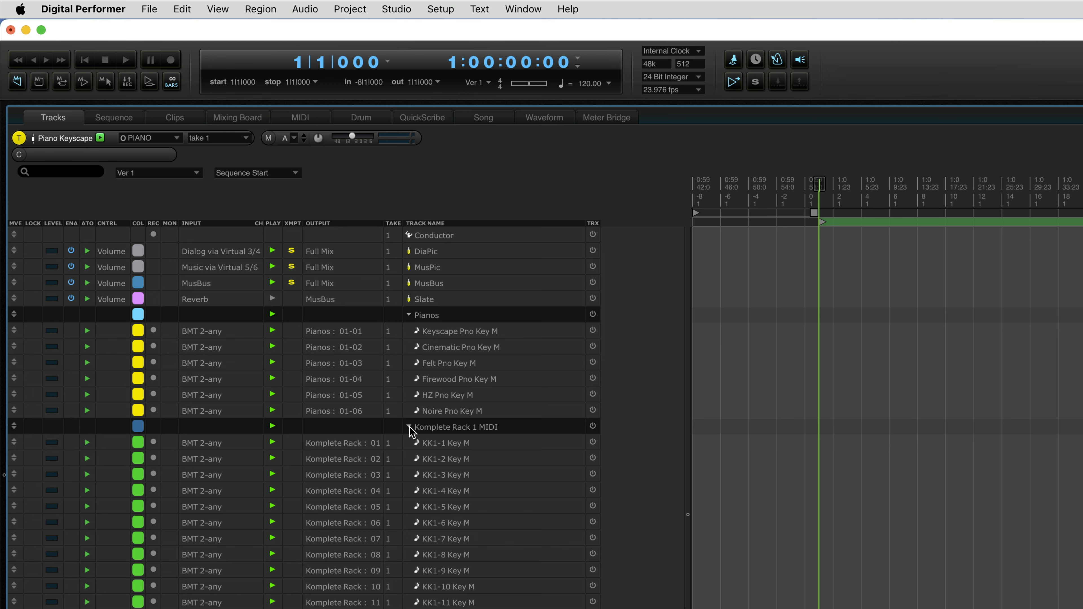
- Switch to Keyboard Maestro and turn MIDI Learn on and back off for the Collapse windows macro's trigger
key(super+Tab)
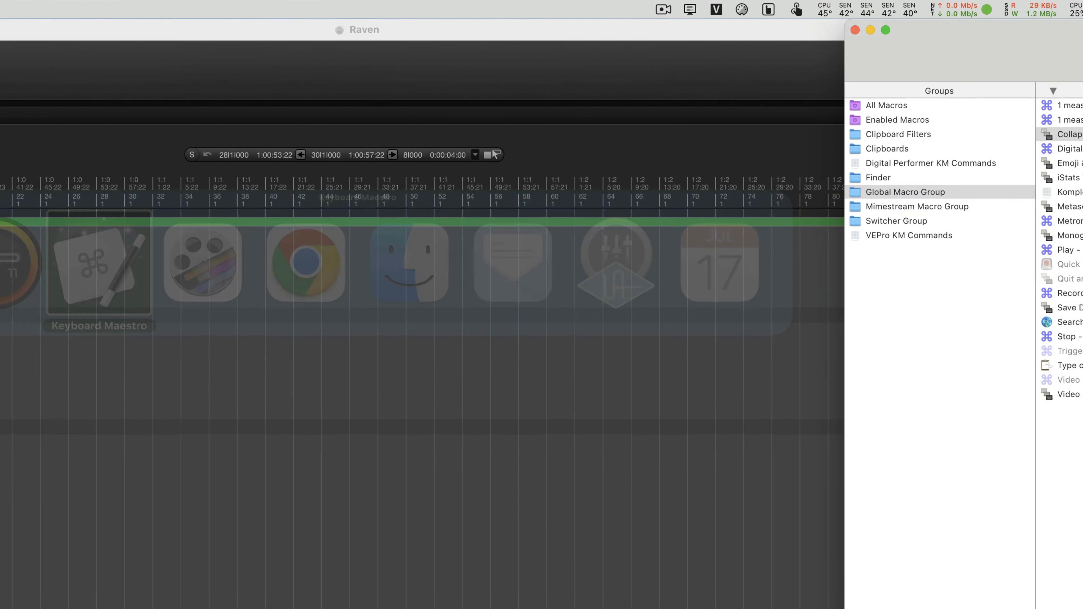
click(1010, 193)
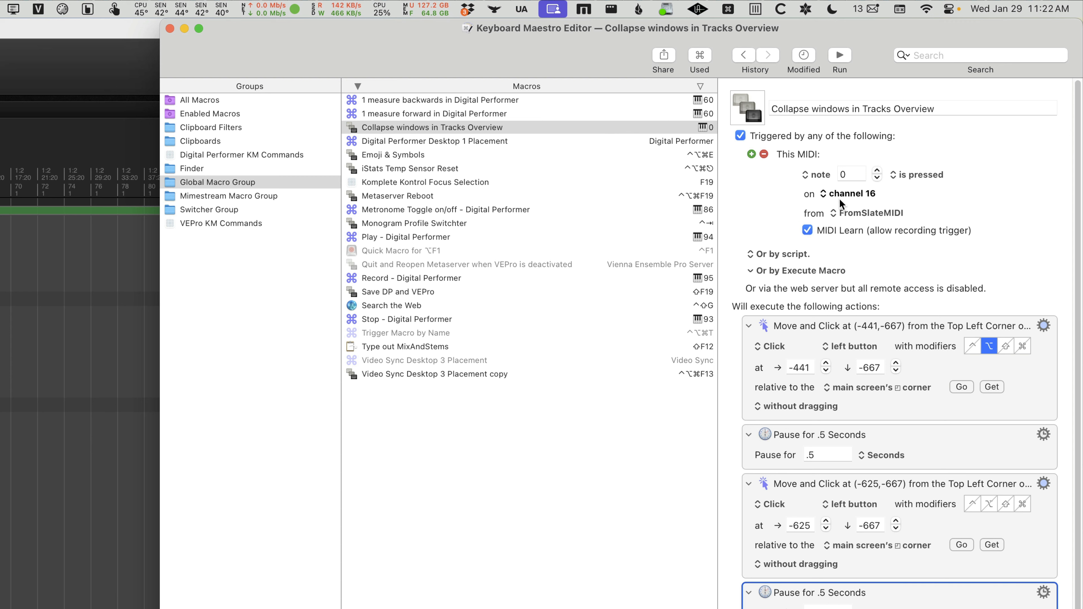
click(808, 230)
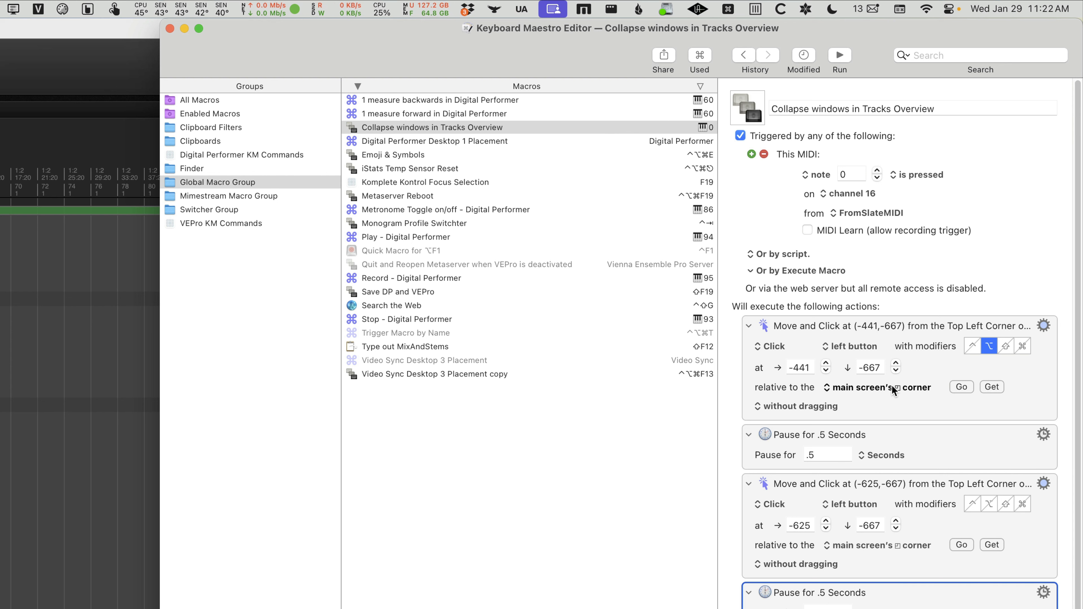
- Check where the macro's first Move and Click action at (-441,-667) lands on the screen
click(997, 387)
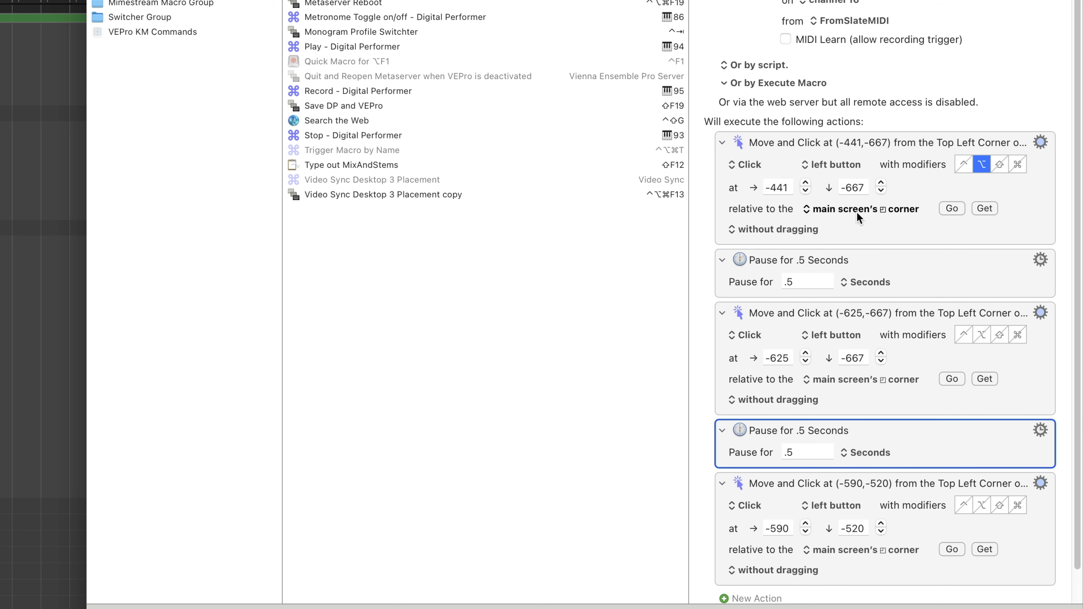
click(950, 210)
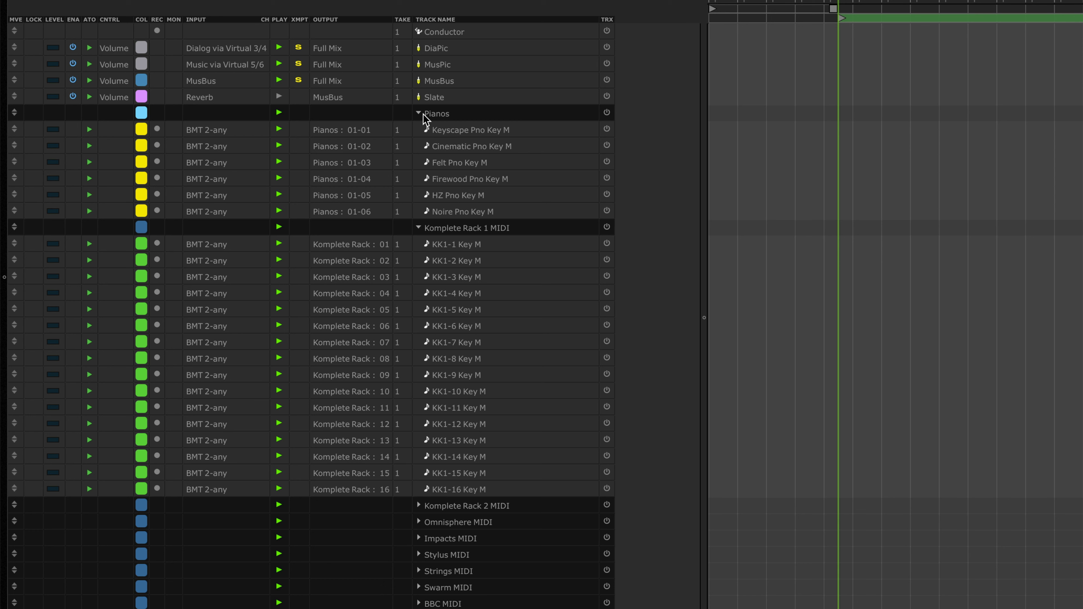
- Collapse all track folders in Digital Performer at once, and expand them all again and look through the tracks
click(476, 0)
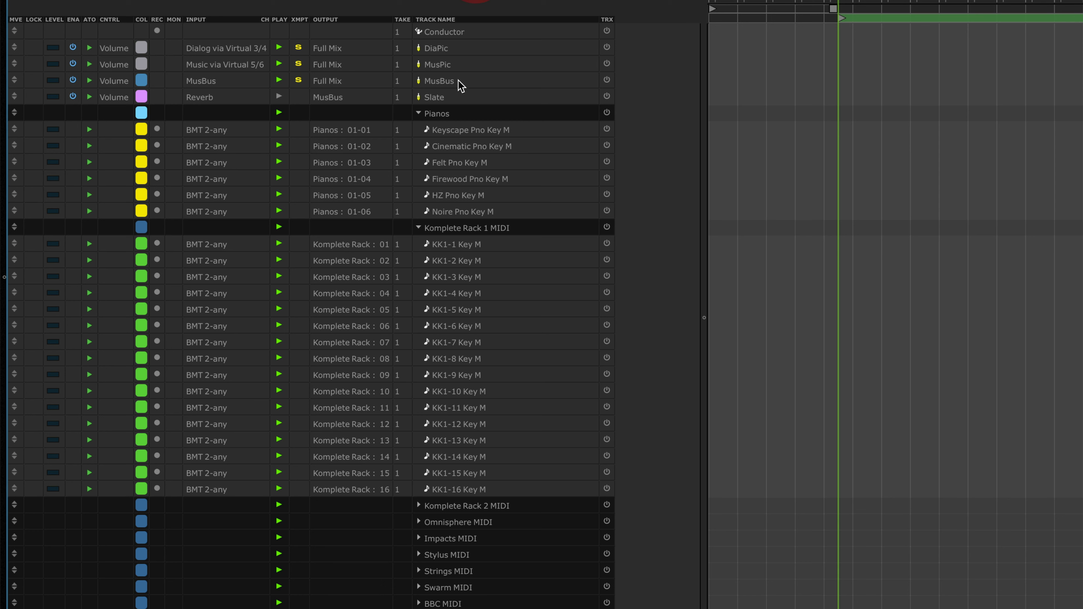
alt+click(420, 114)
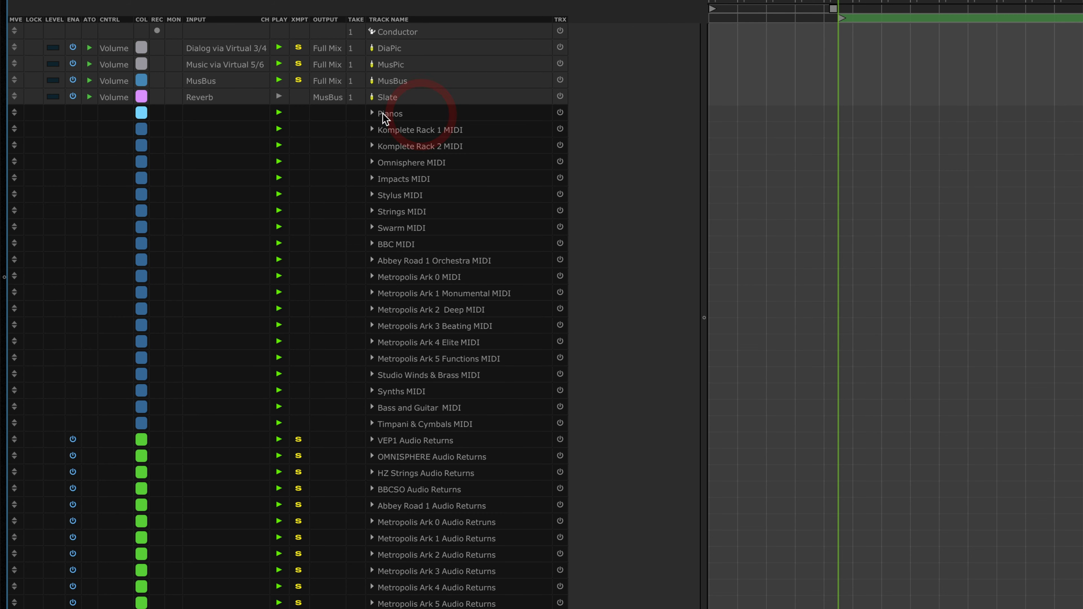
alt+click(374, 115)
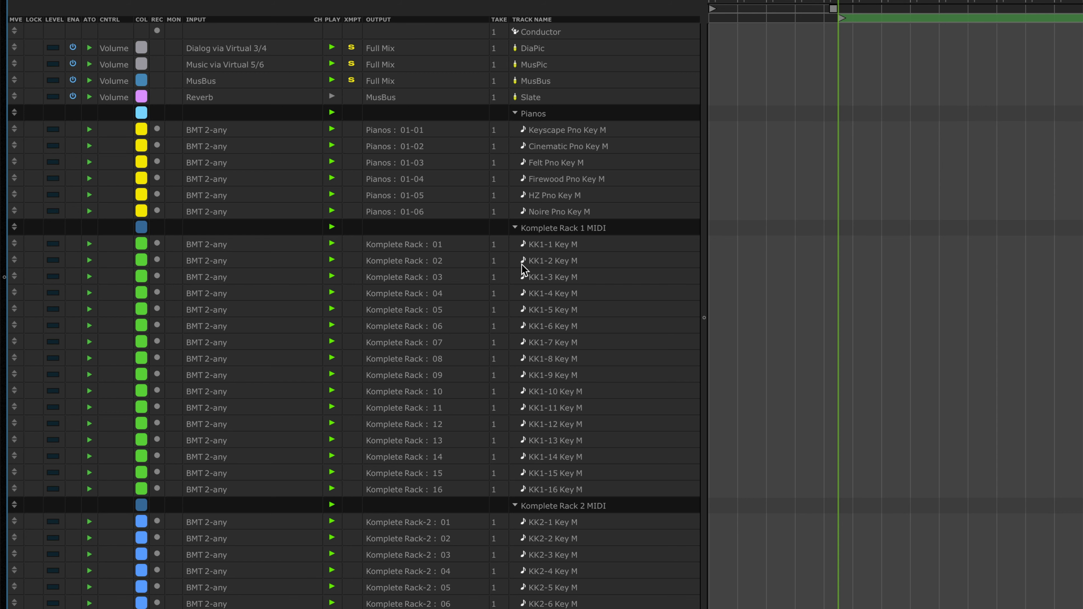
scroll(538, 277, down, 20)
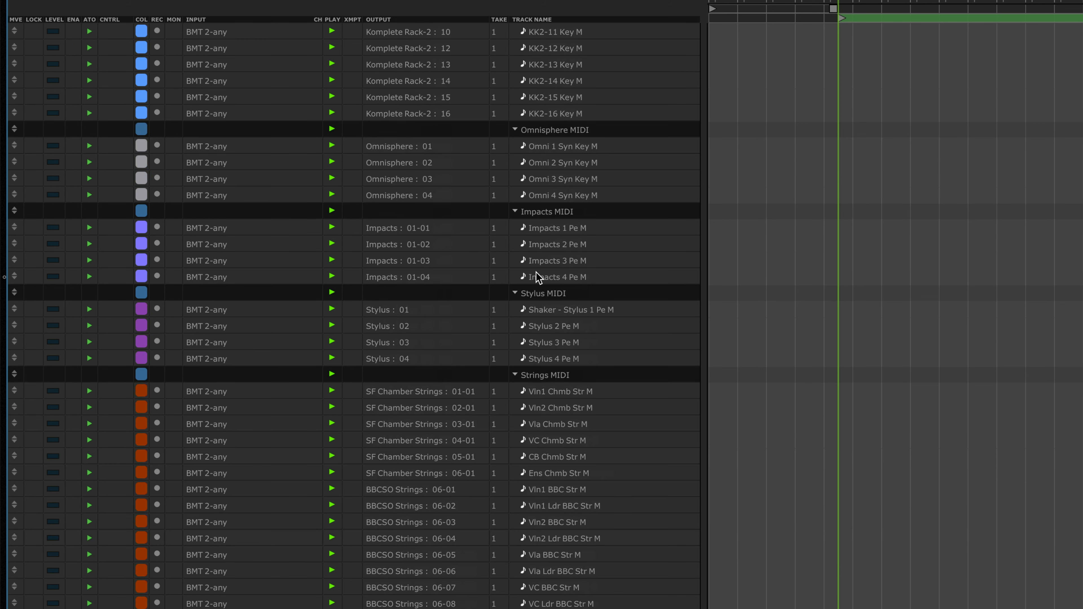
scroll(538, 278, up, 20)
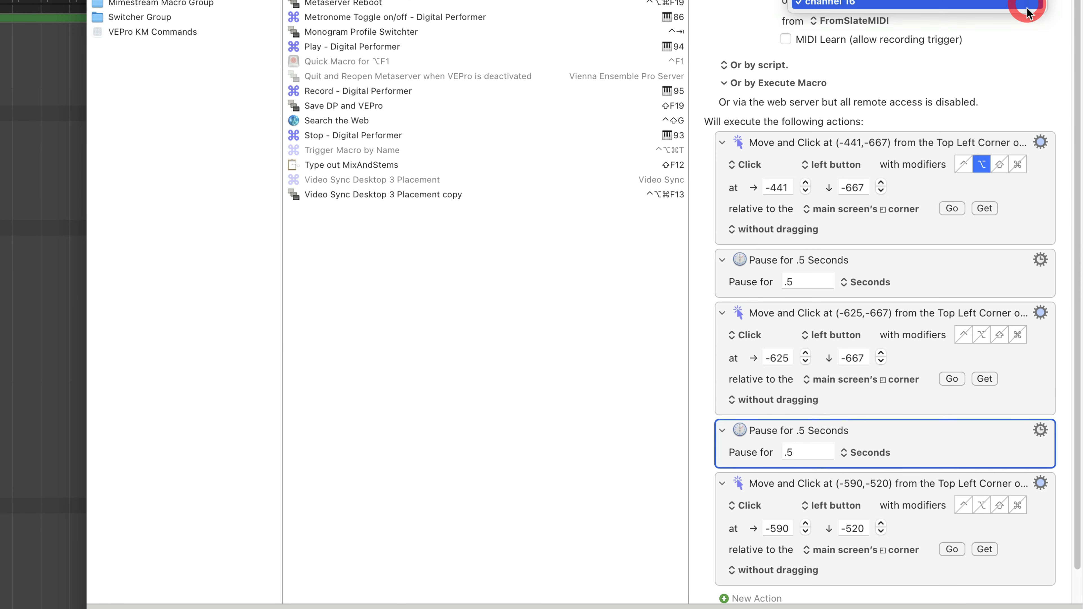
- Show the screen location of the first Move and Click action again from Keyboard Maestro
click(947, 208)
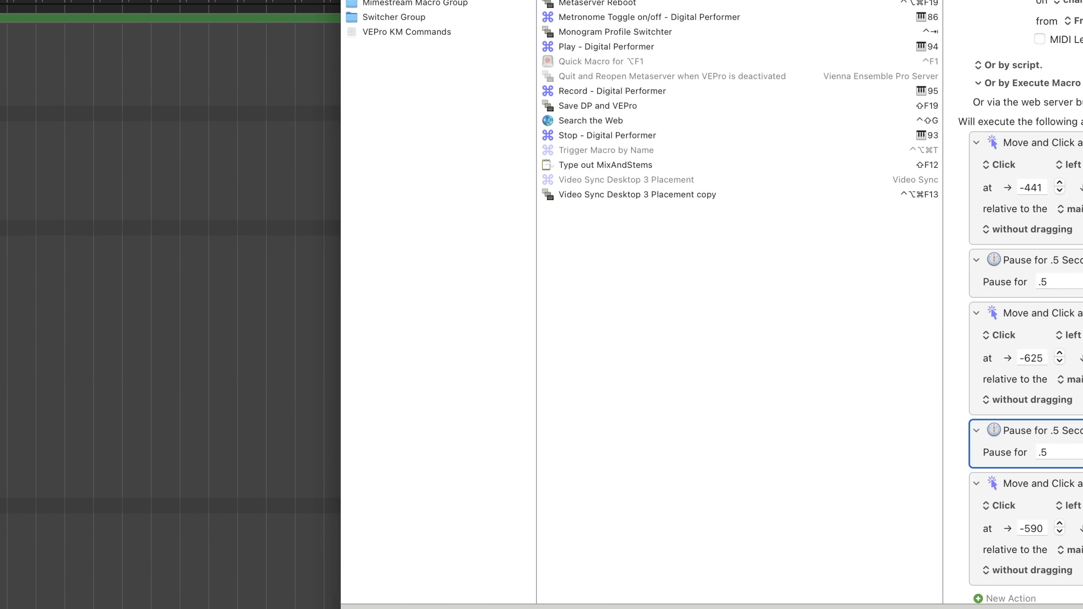
- Point out the Option modifier on the macro's first Move and Click action, and collapse all track folders in Digital Performer at once
click(1045, 207)
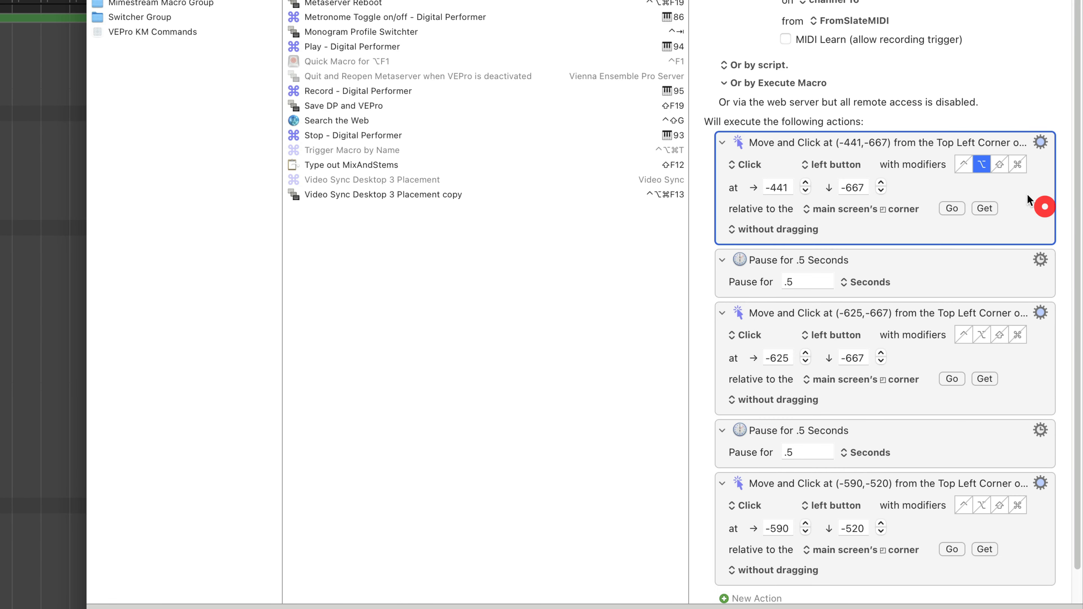
click(982, 165)
click(981, 164)
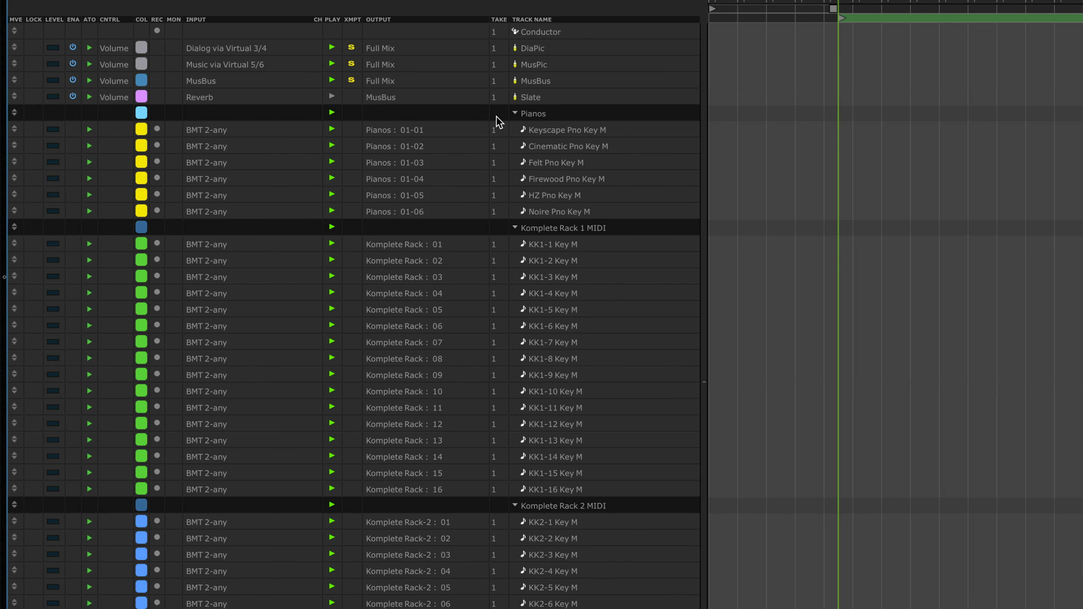
alt+click(516, 114)
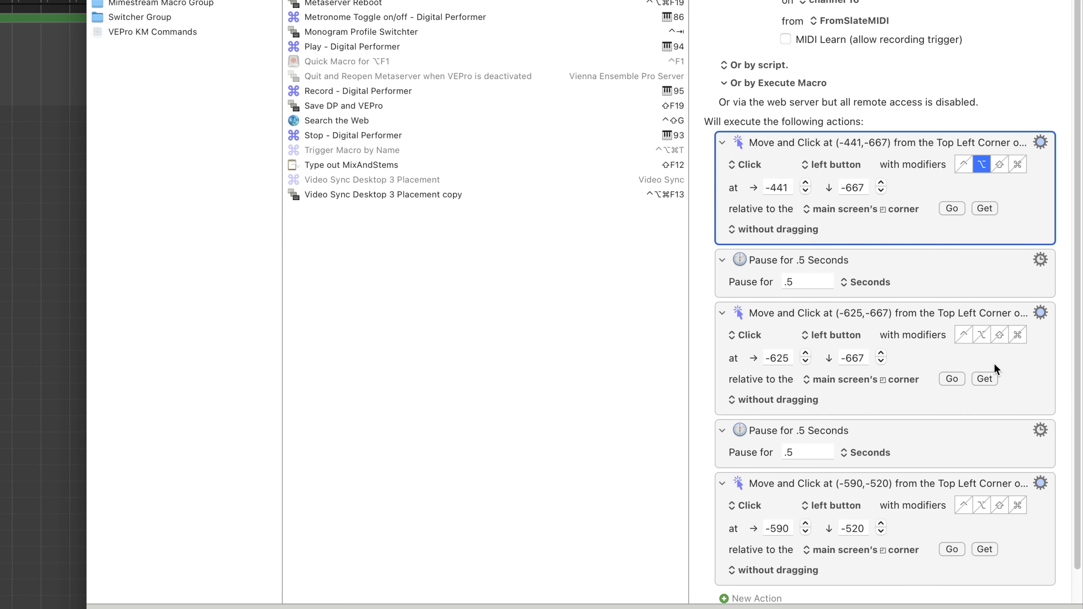
- Check where the macro's second and third Move and Click actions land on the screen, expanding only the Pianos track folder between the two checks
click(951, 379)
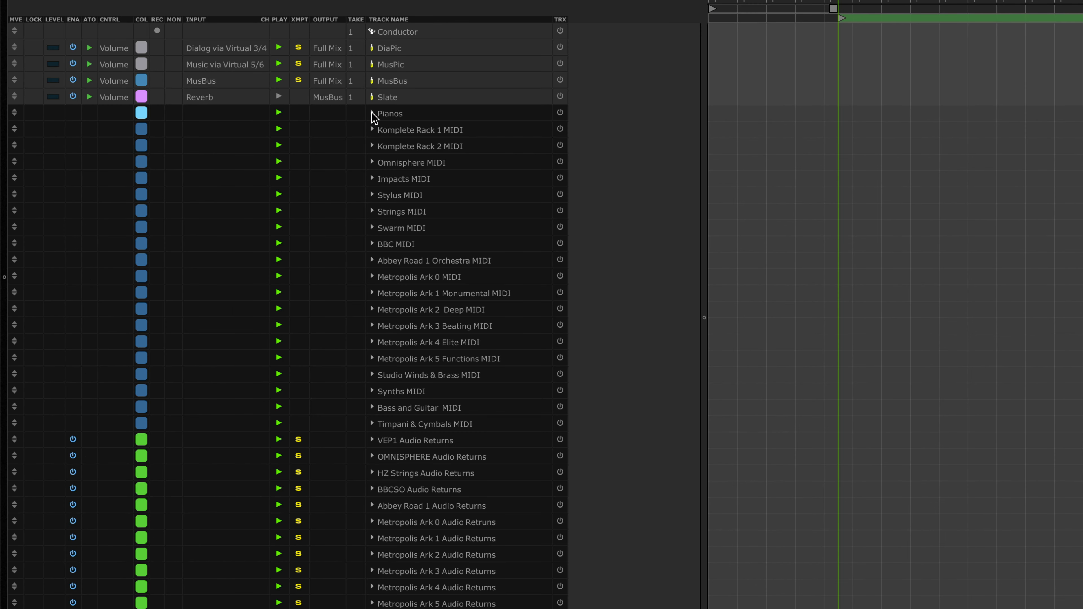
click(372, 113)
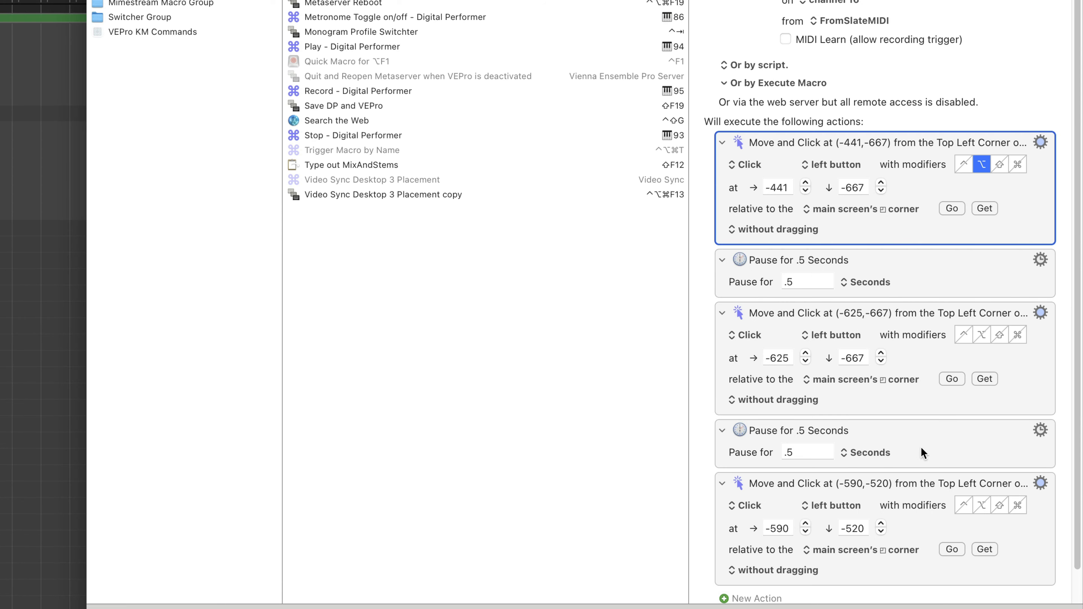
click(955, 551)
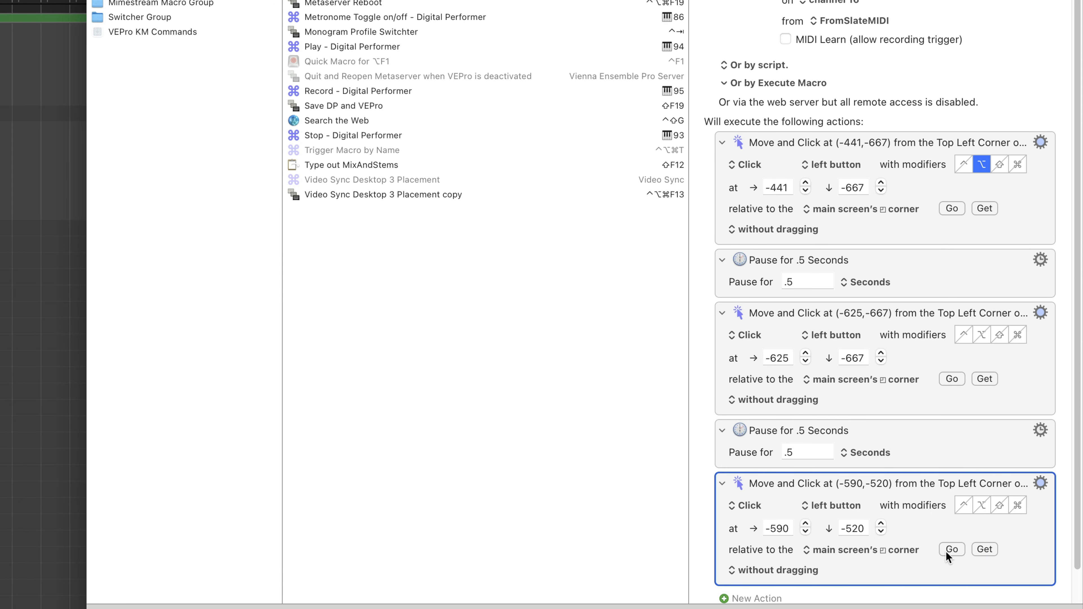
click(951, 550)
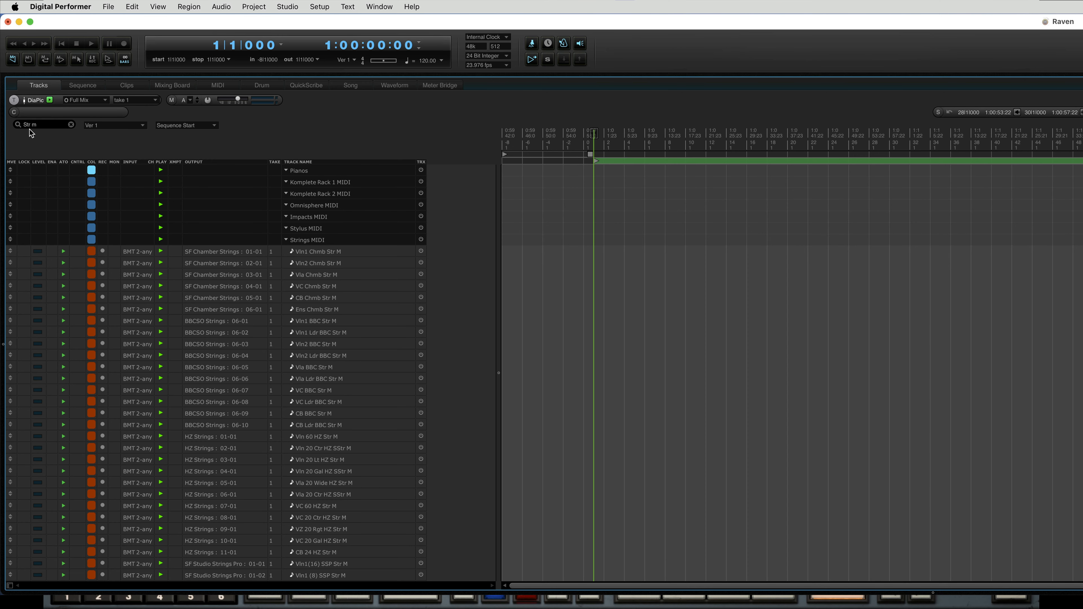
- Look through the tracks filtered by "Str m", and open Raven's Show Tracks w Folders Closed batch button for editing
scroll(234, 379, down, 15)
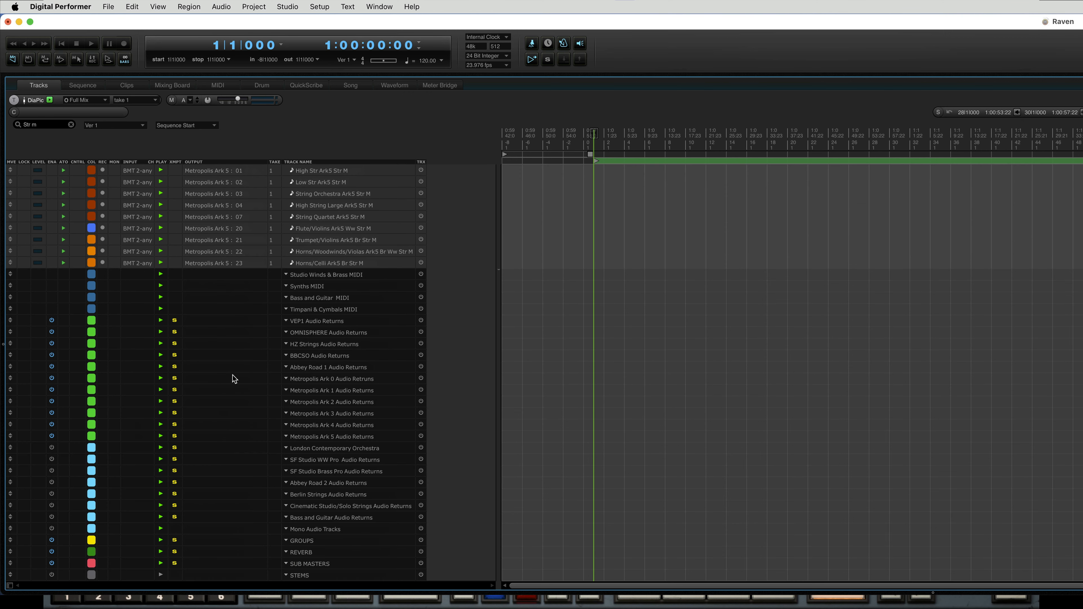
scroll(234, 378, up, 15)
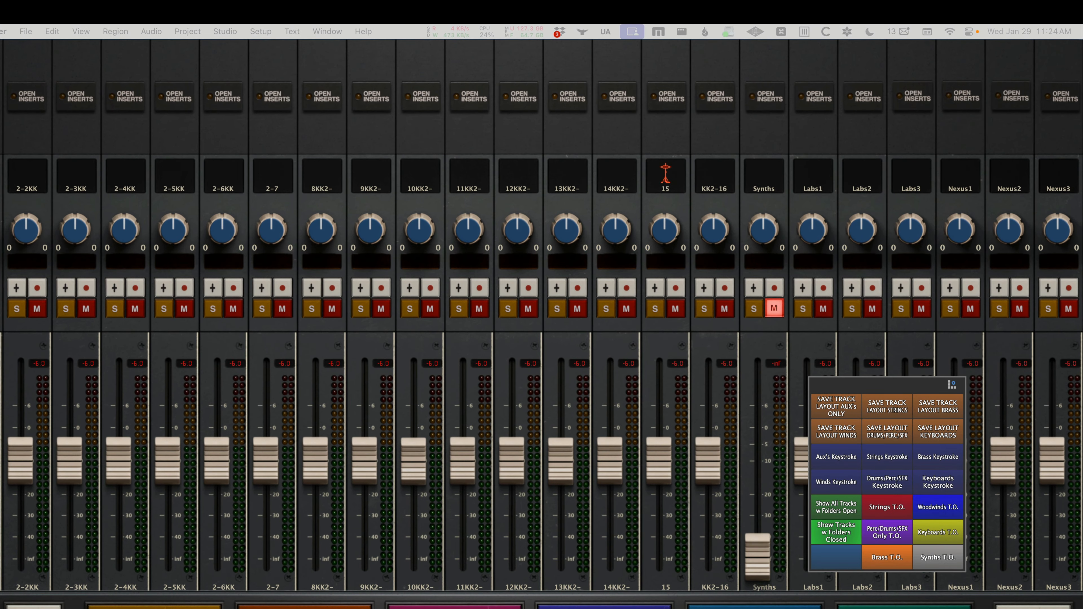
right_click(836, 533)
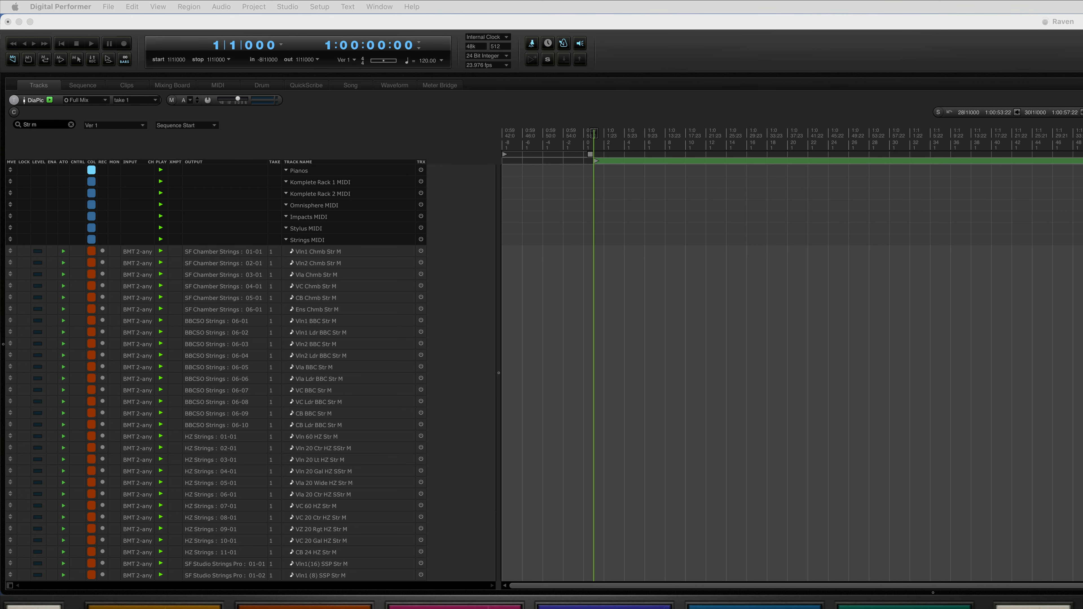
- Search Digital Performer's Commands window for "search", examine the Cancel Search Filter command's key binding, and close the window
click(370, 122)
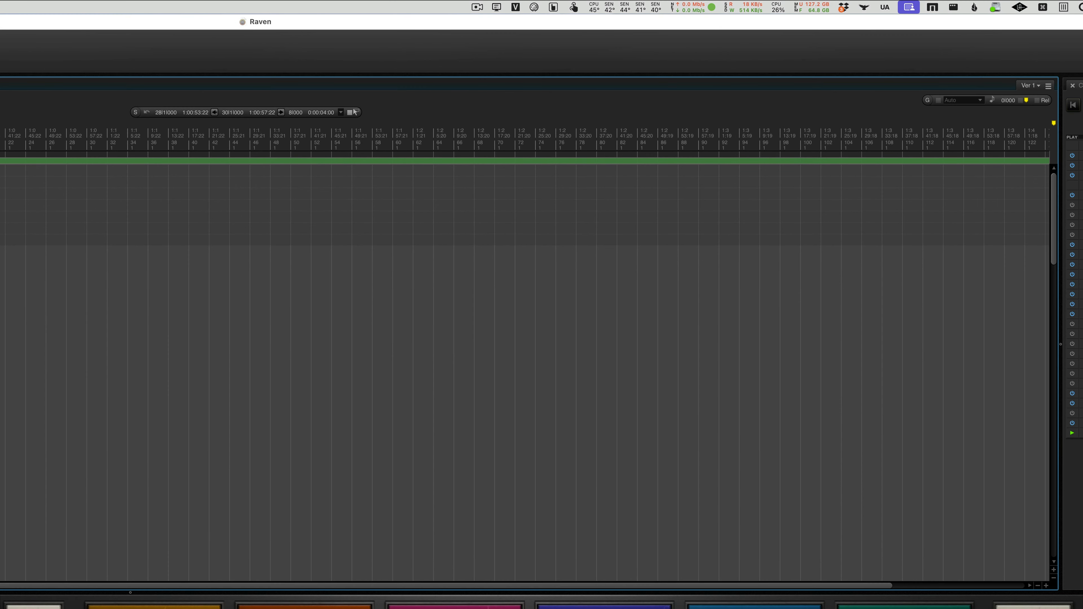
key(shift+l)
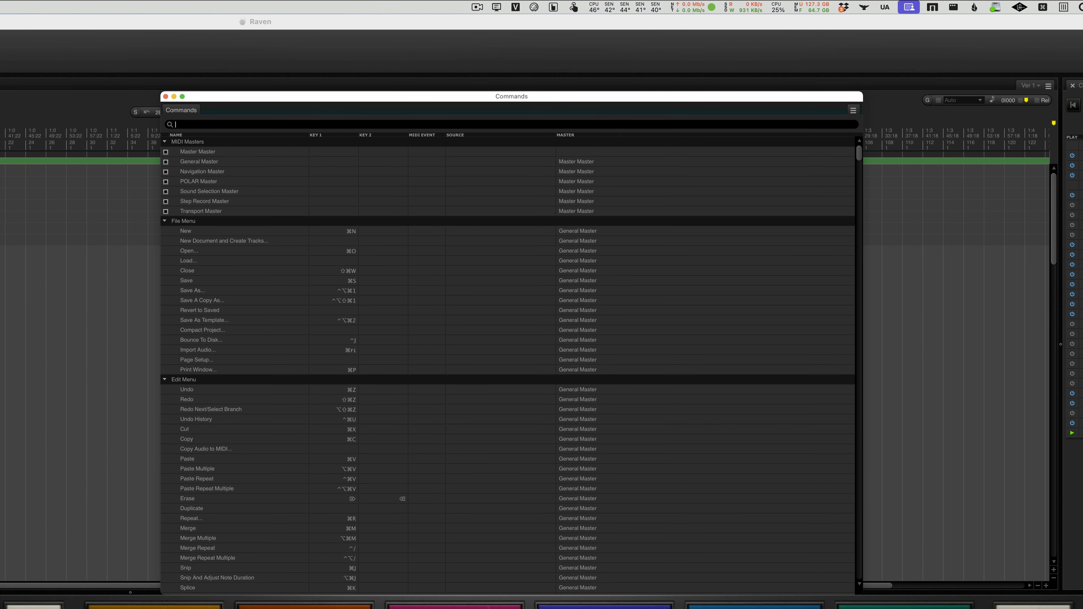
text(search)
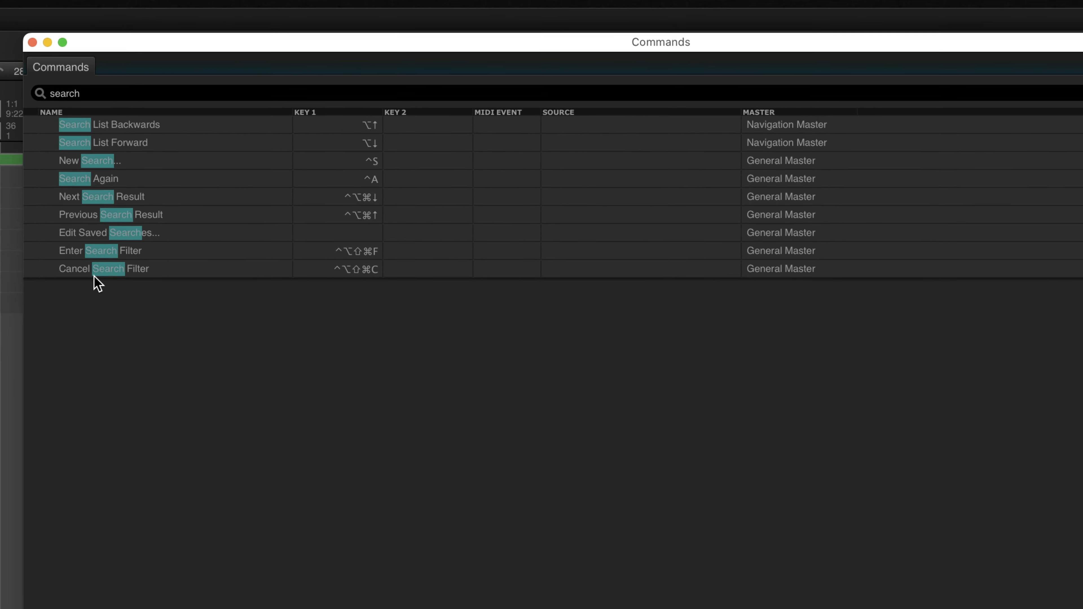
click(199, 223)
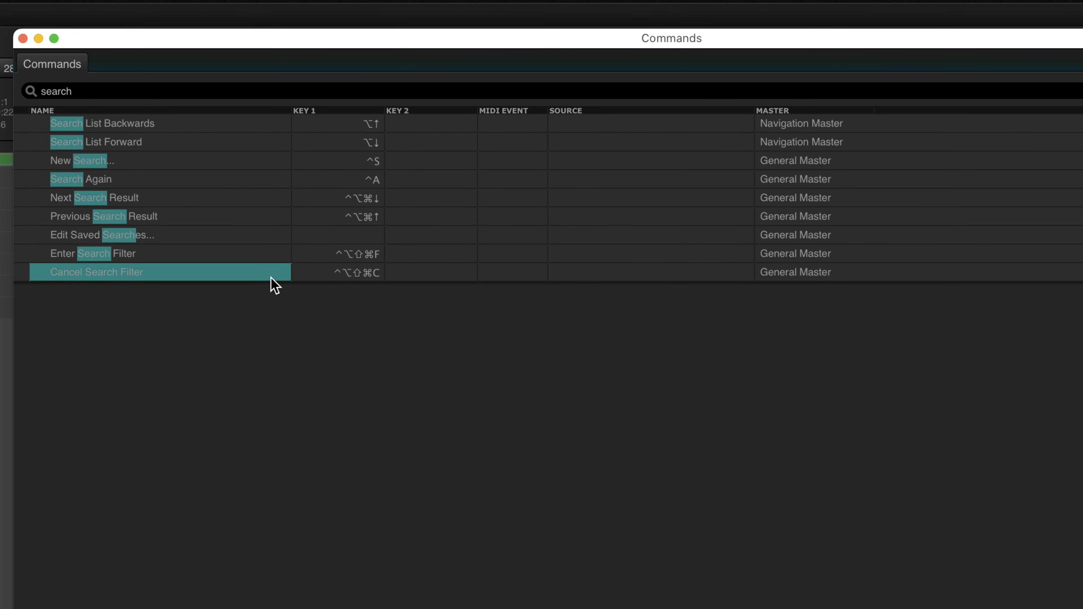
click(330, 325)
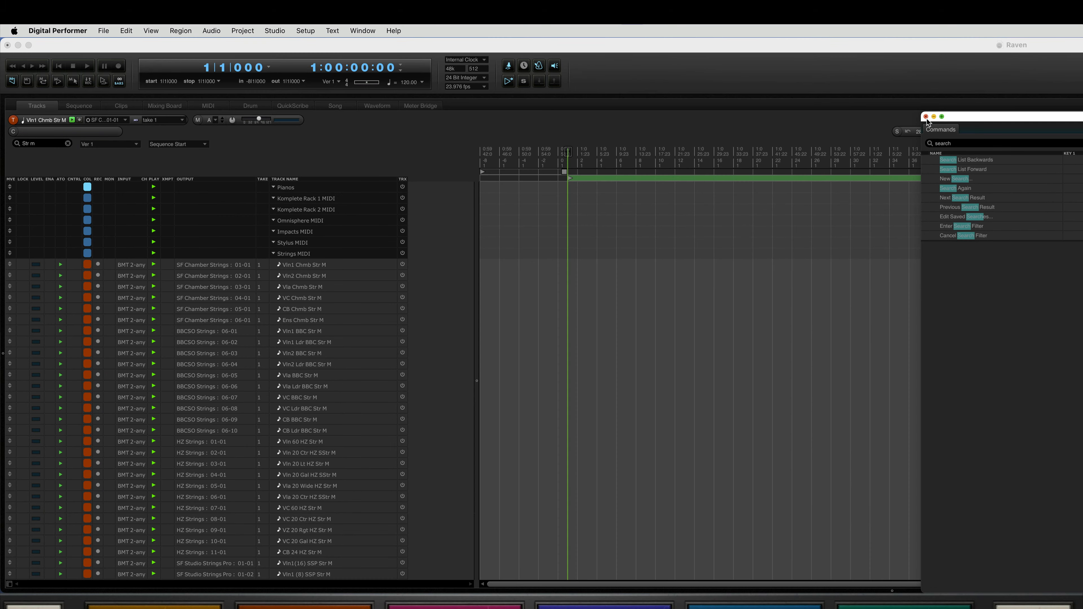
click(926, 117)
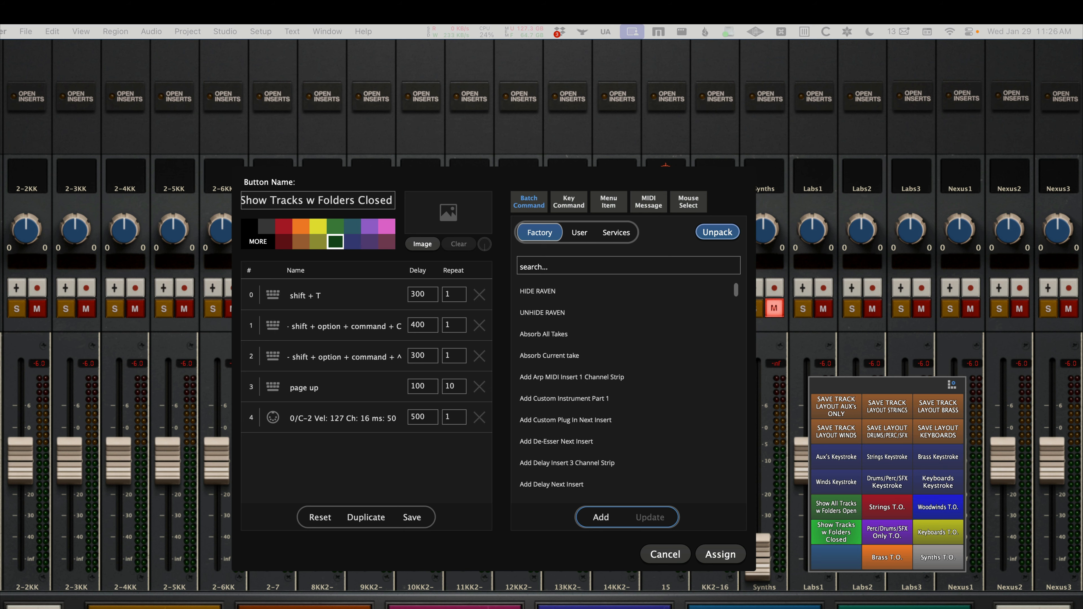
- Close the batch button editor without assigning changes, and clear the "Str m" filter in Digital Performer to show all tracks
click(663, 556)
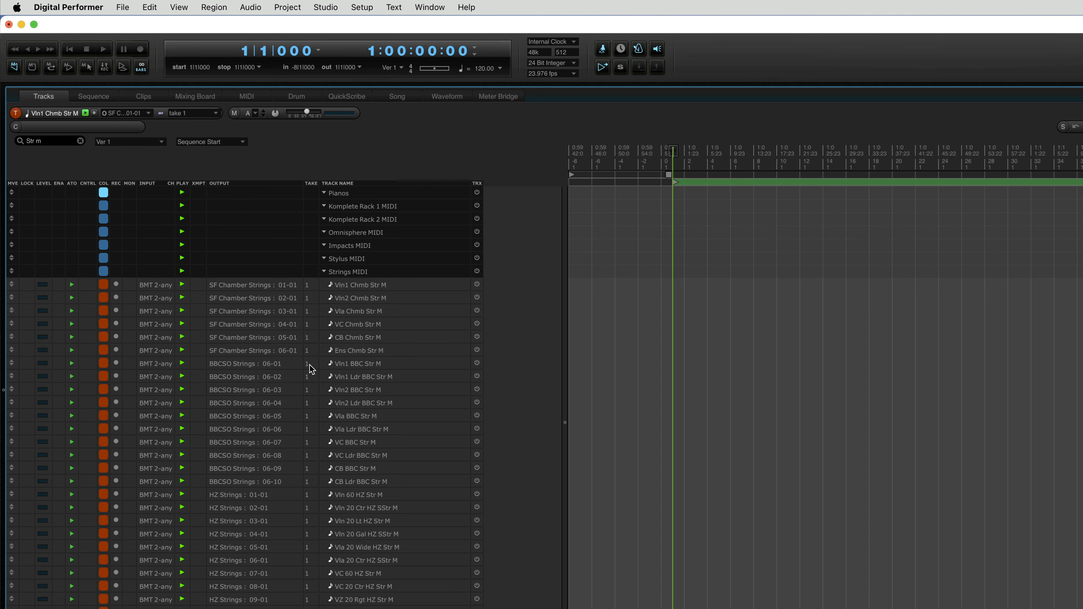
key(super+shift+f)
key(super+shift+a)
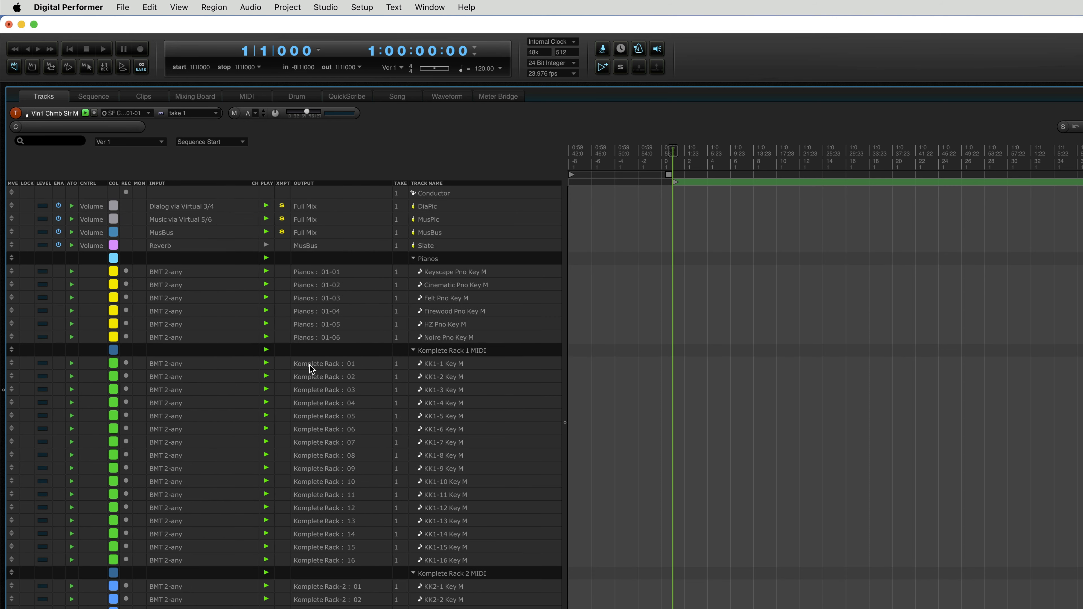
- Collapse all track folders, expand only Pianos and Komplete Rack 1 MIDI, and look through the track list
alt+click(413, 259)
click(299, 259)
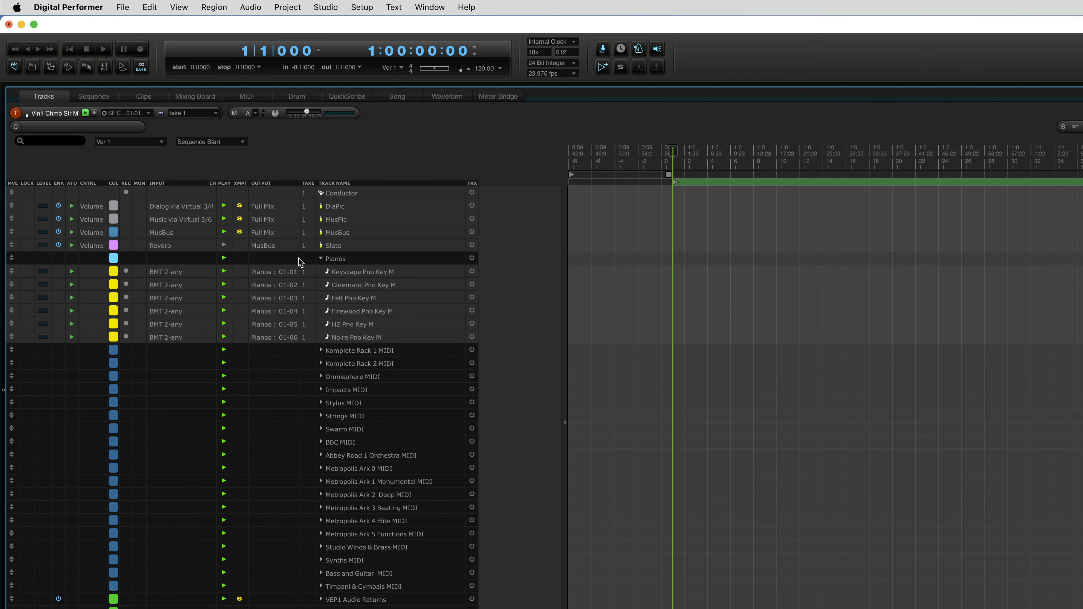
click(321, 351)
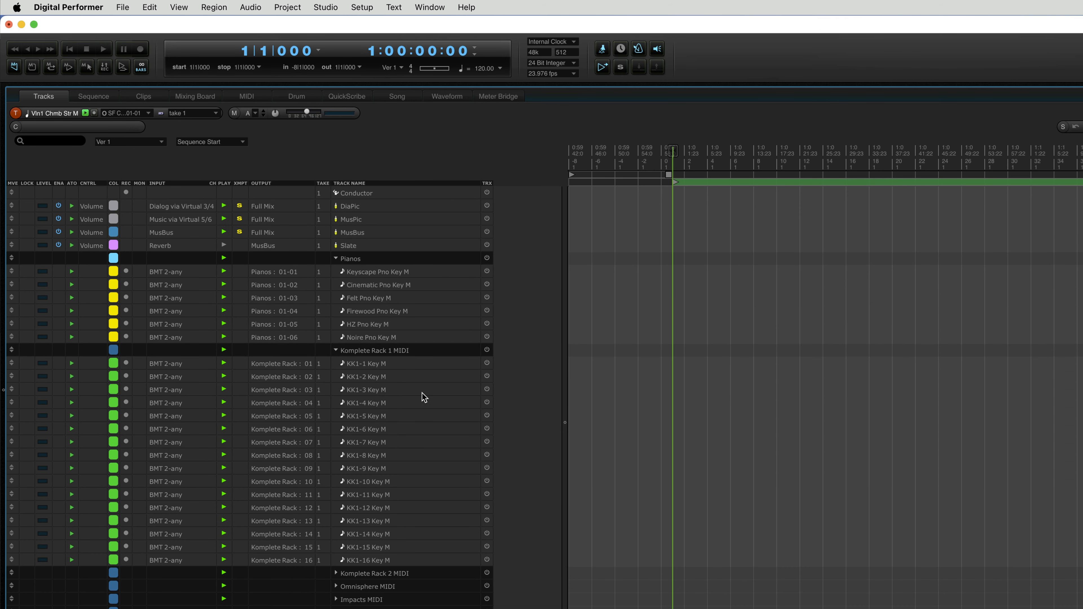
scroll(423, 394, down, 5)
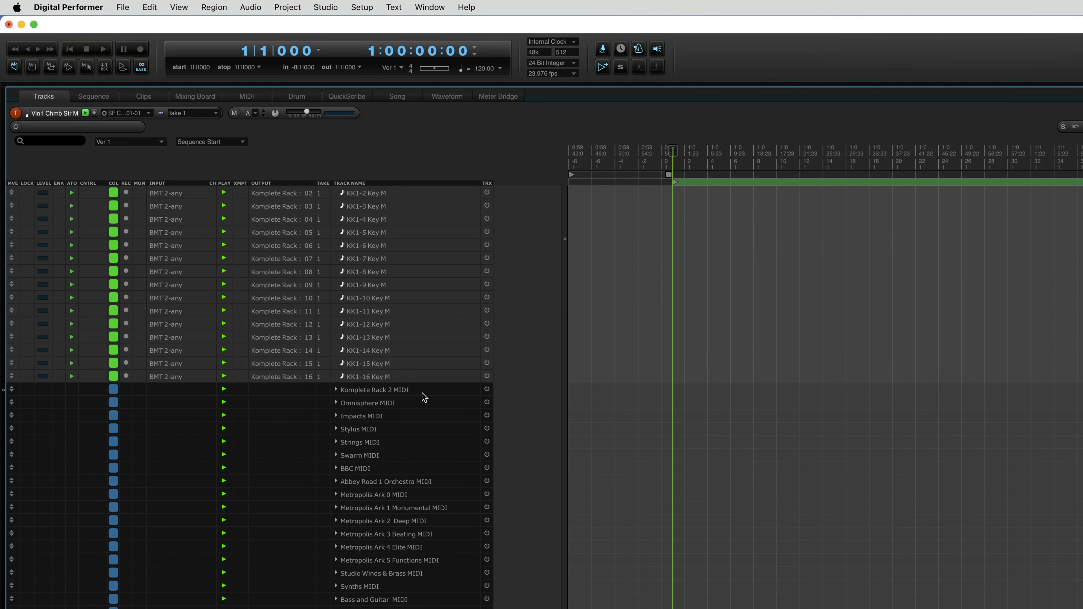
scroll(424, 398, down, 1)
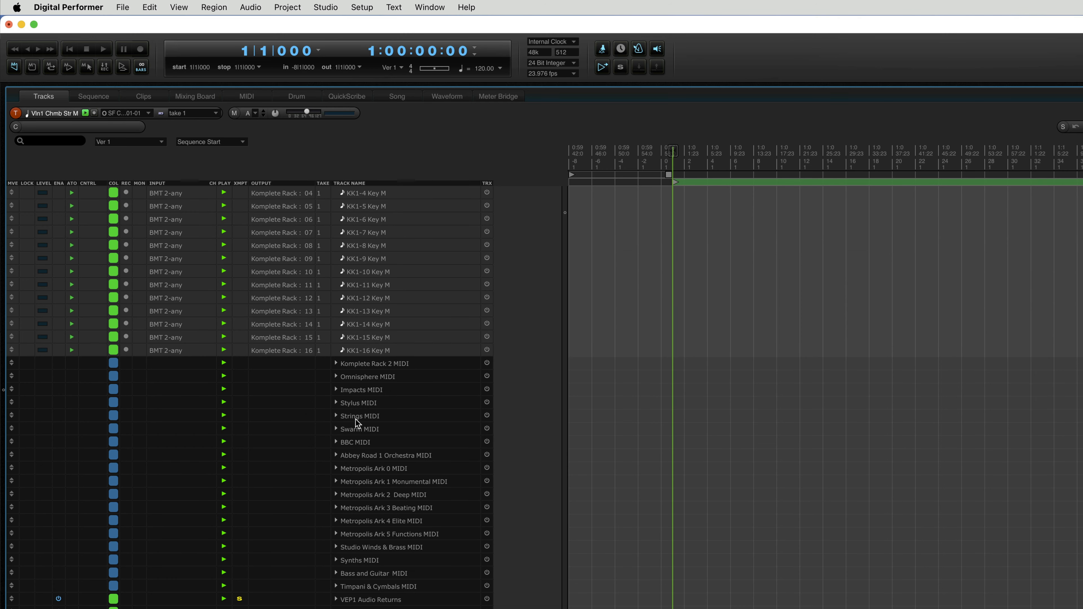
scroll(520, 200, up, 6)
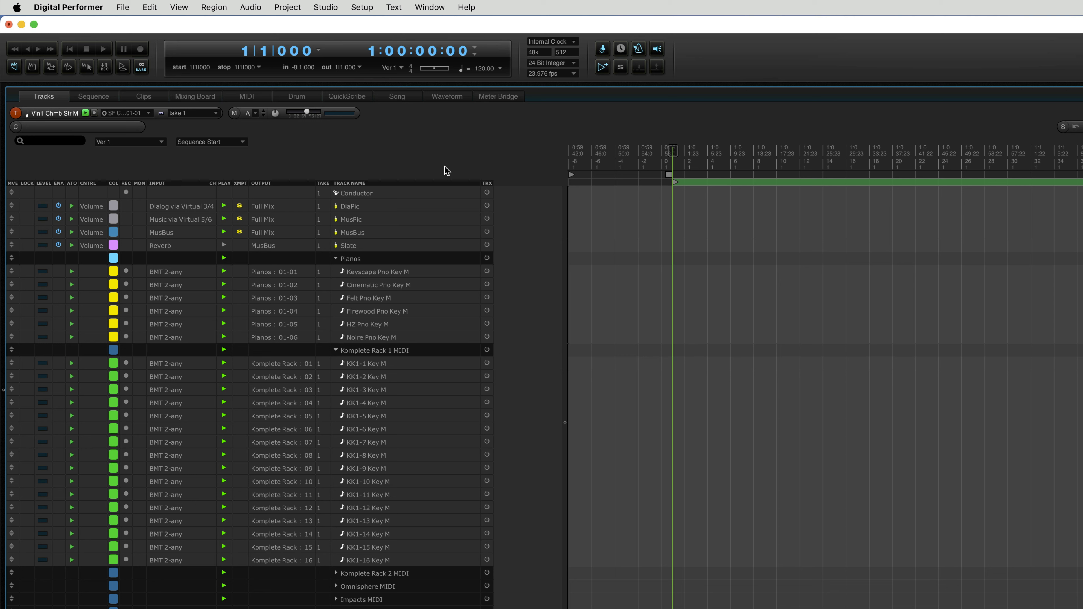